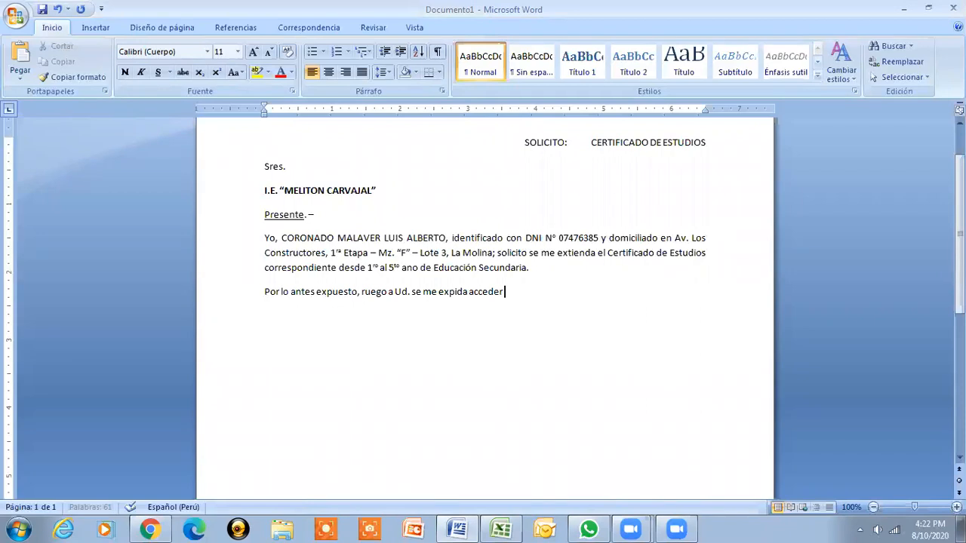
End the last paragraph with 'a mi solicitud por ser de justicia.'
type("olicitud ")
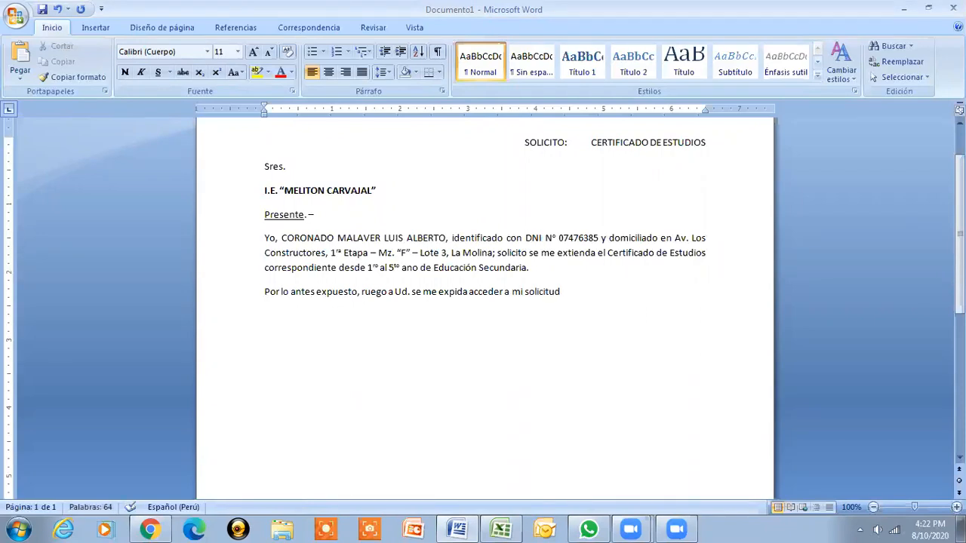
type("por ser de jus")
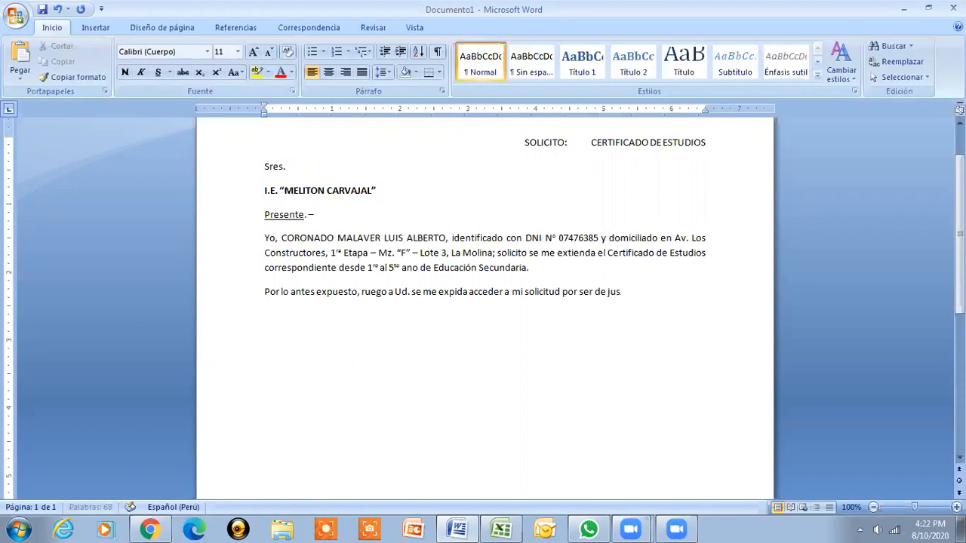
type("ticia.")
Add the closing 'Atte.;' below the paragraph, with blank lines beneath for the signature
type("Ate")
type("ntame")
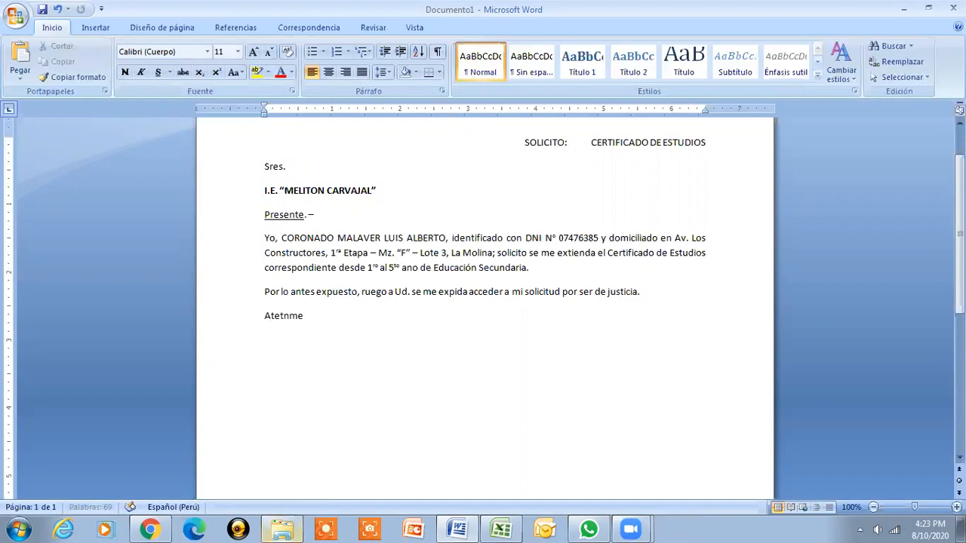
key("BackSpace")
key("BackSpace")
key("BackSpace")
key("BackSpace")
key("BackSpace")
key("BackSpace")
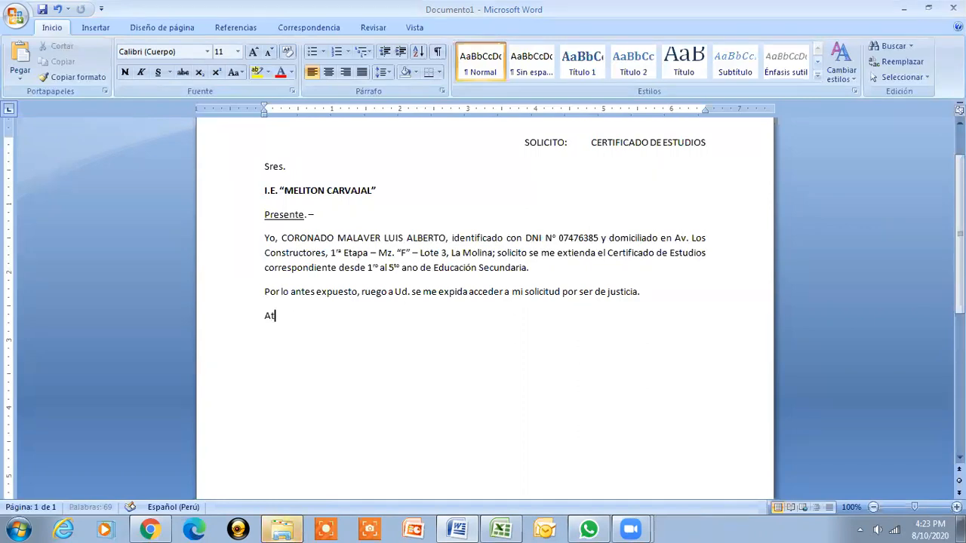
type("te")
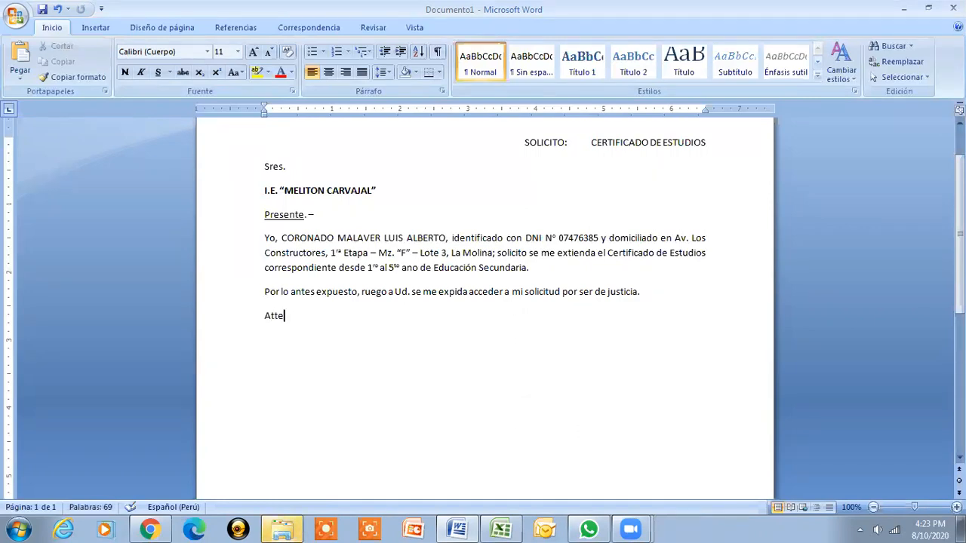
type(".:")
key("Return")
key("ctrl+z")
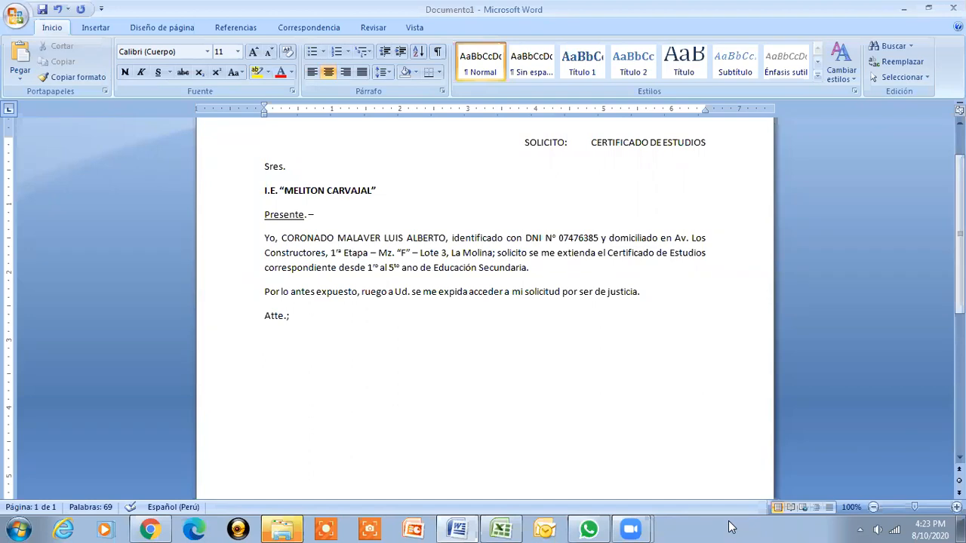
Type the applicant's full name as a centred signature line, then begin a 'DNI N' line below
type("cccc")
key("BackSpace")
key("BackSpace")
key("BackSpace")
key("BackSpace")
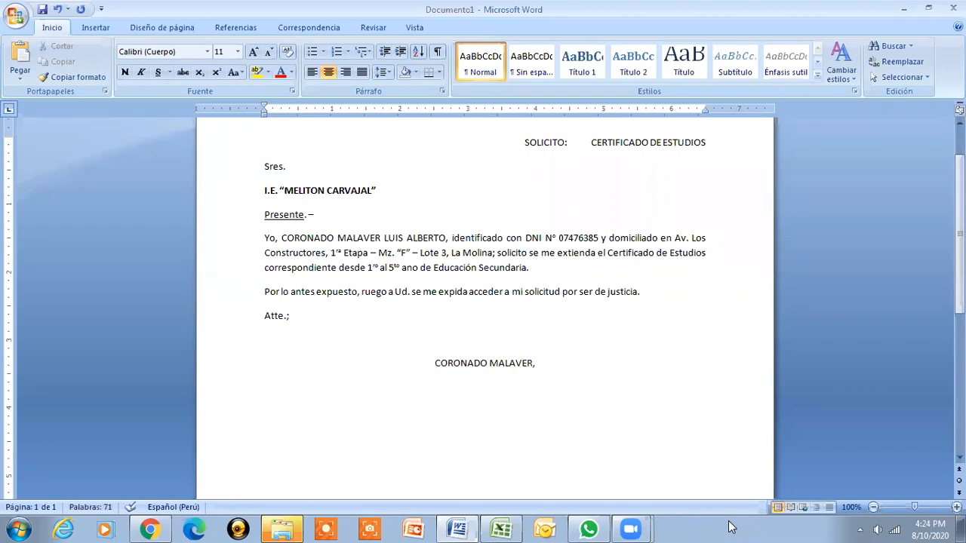
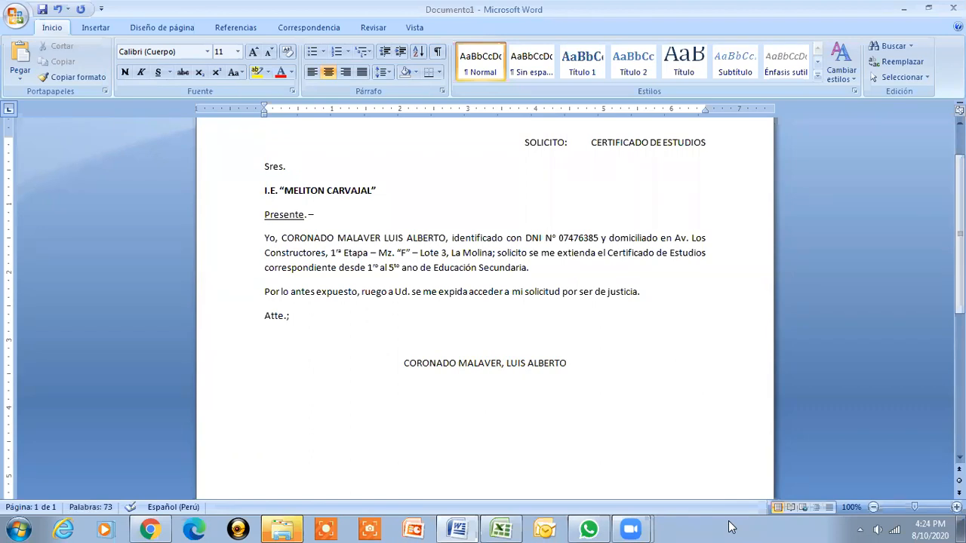
key("Return")
type("DNI N")
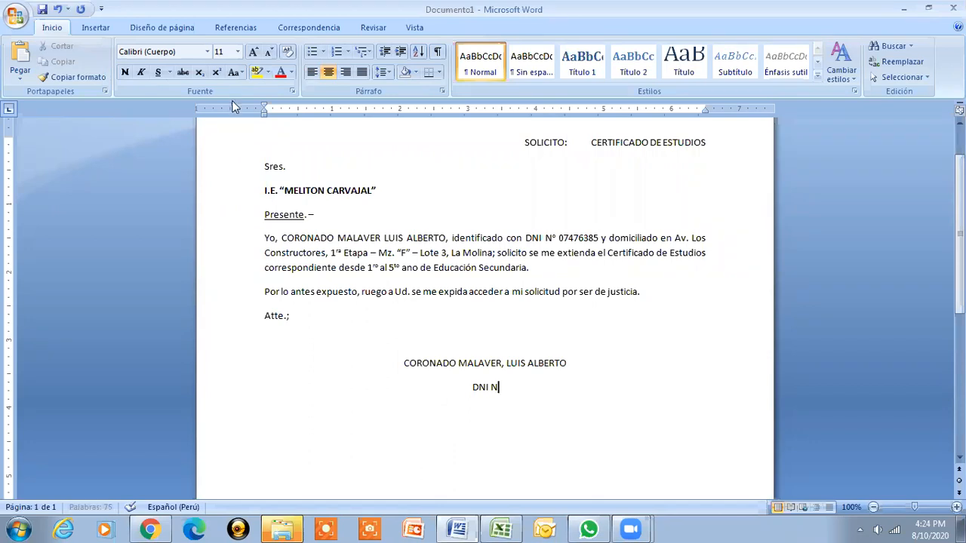
Complete 'DNI Nº' with a superscript º and the applicant's DNI number, then left-align the next line
left_click(216, 74)
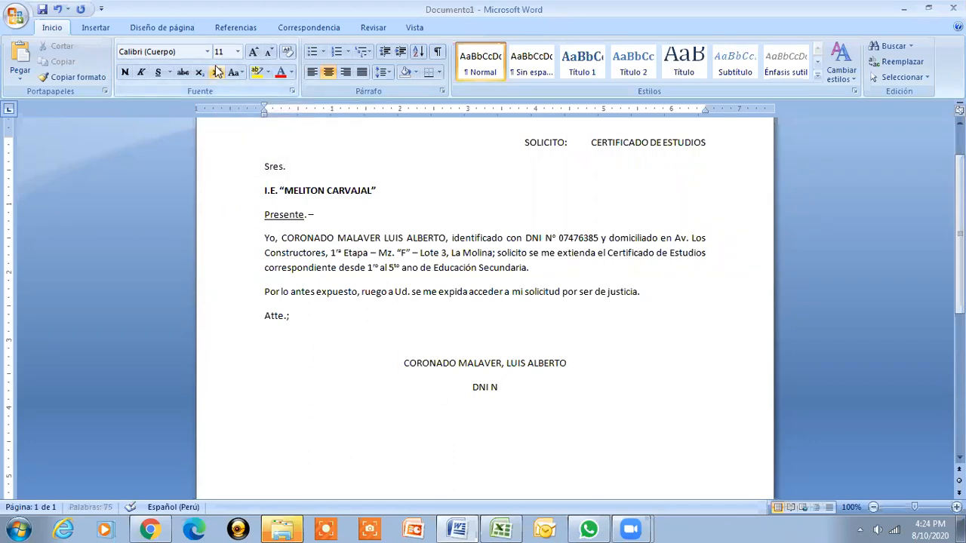
type("o")
key("BackSpace")
key("ctrl+shift+plus")
type("o")
key("BackSpace")
left_click(216, 71)
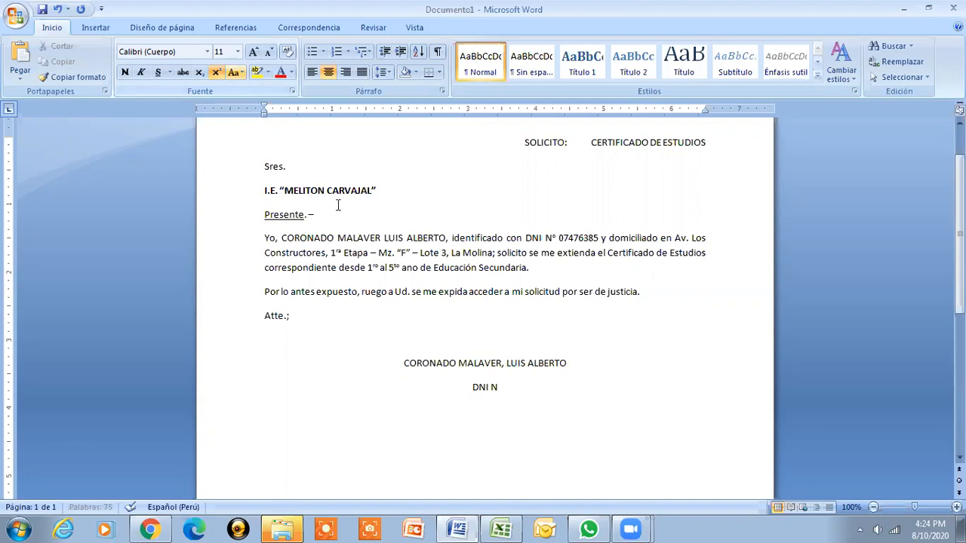
type("o")
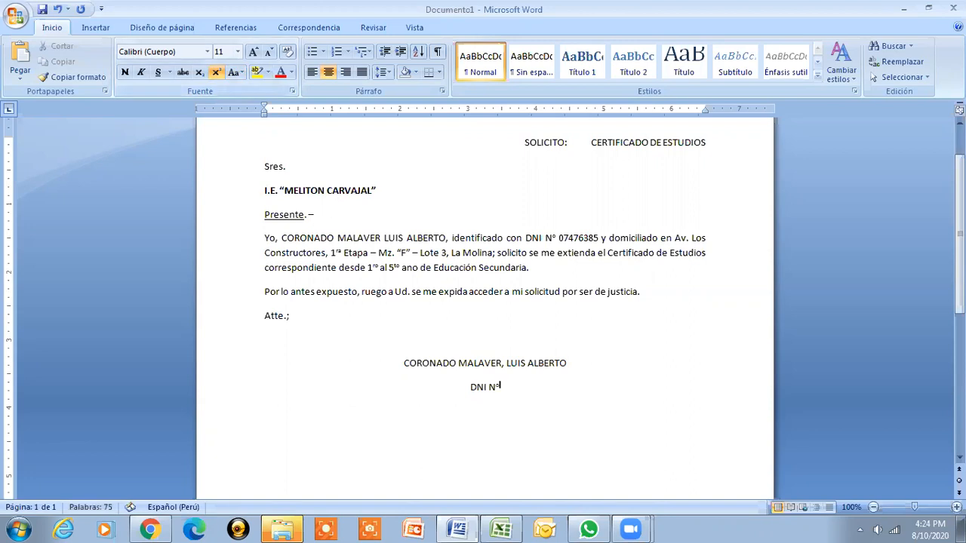
key("ctrl+shift+plus")
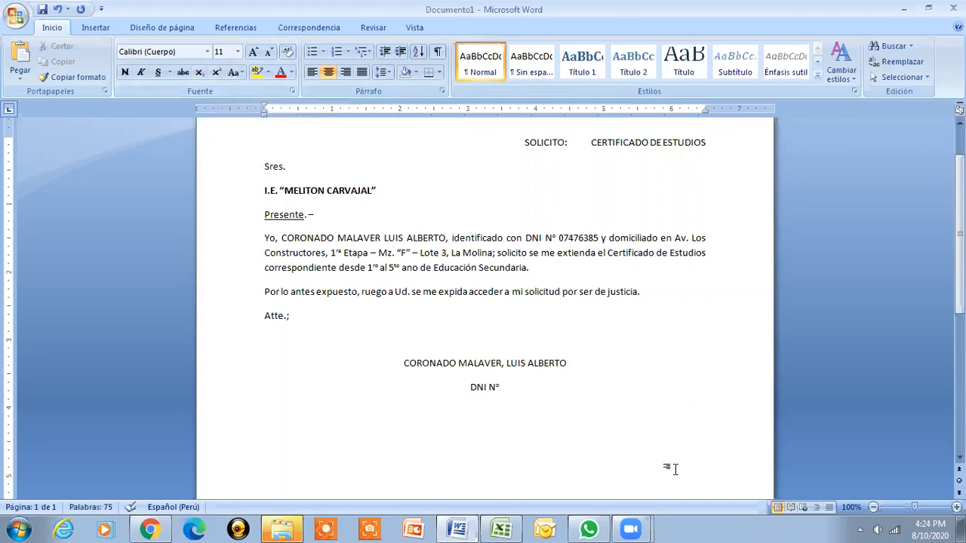
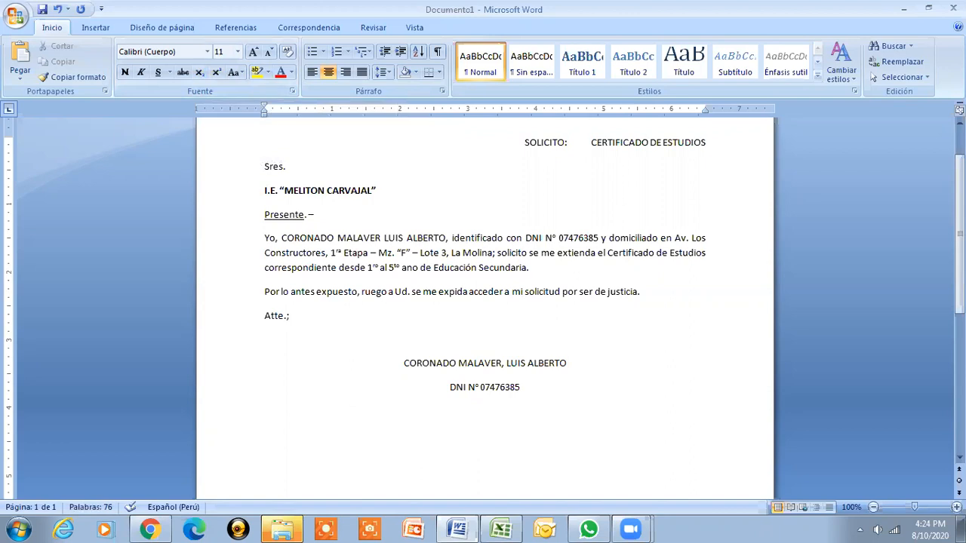
key("ctrl+q")
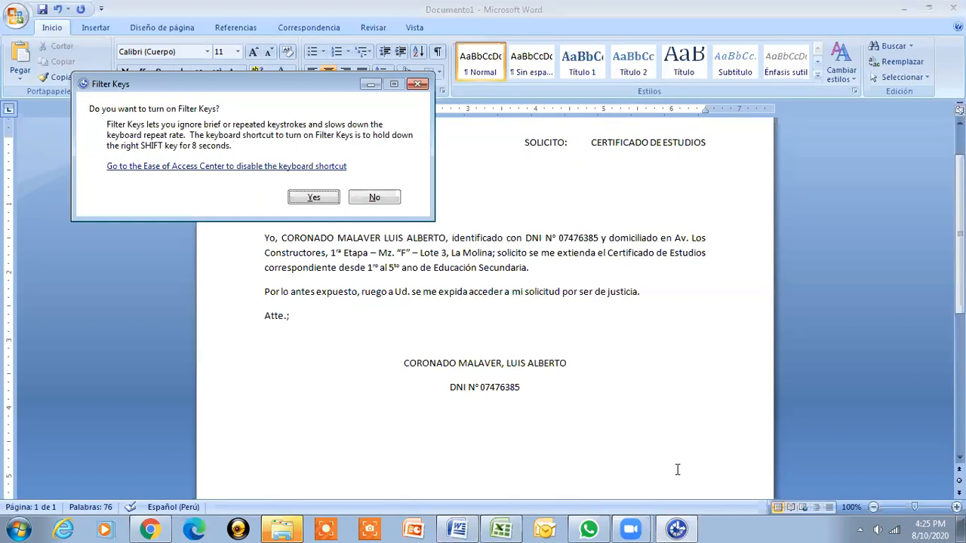
left_click(418, 84)
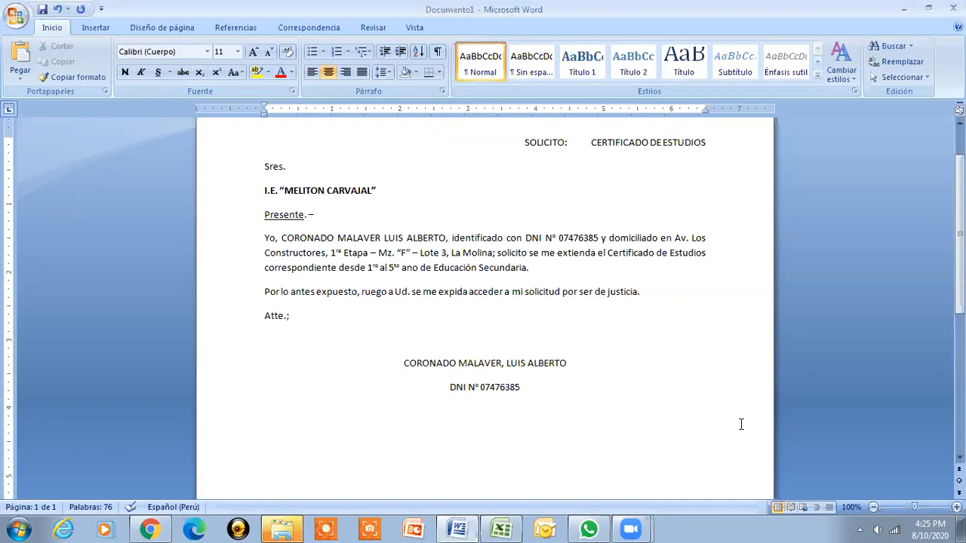
left_click(486, 339)
type("______________________________")
Scroll the document up toward the top of the letter
left_click_drag(959, 227, 960, 207)
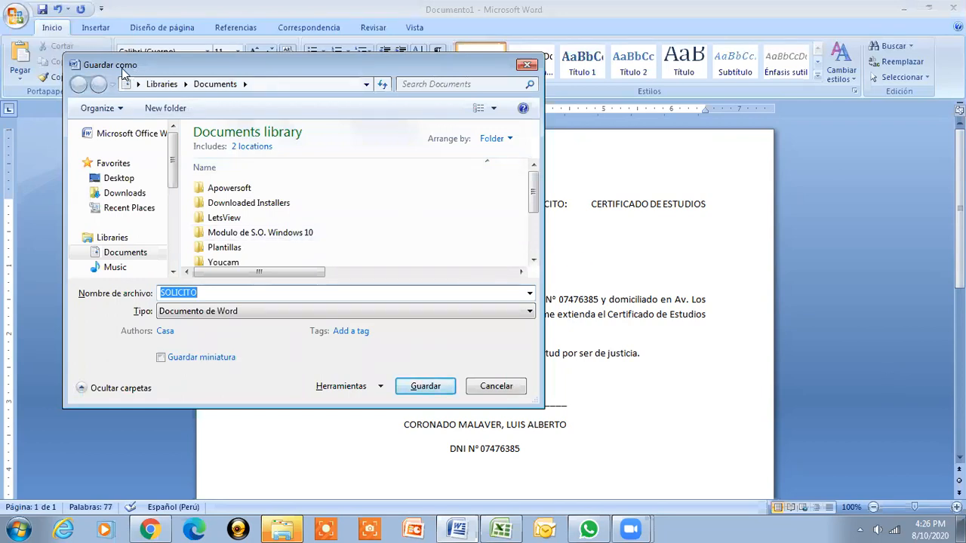
Save the letter on the Desktop, replacing the name SOLICITO with 'Solicitud'
left_click(129, 179)
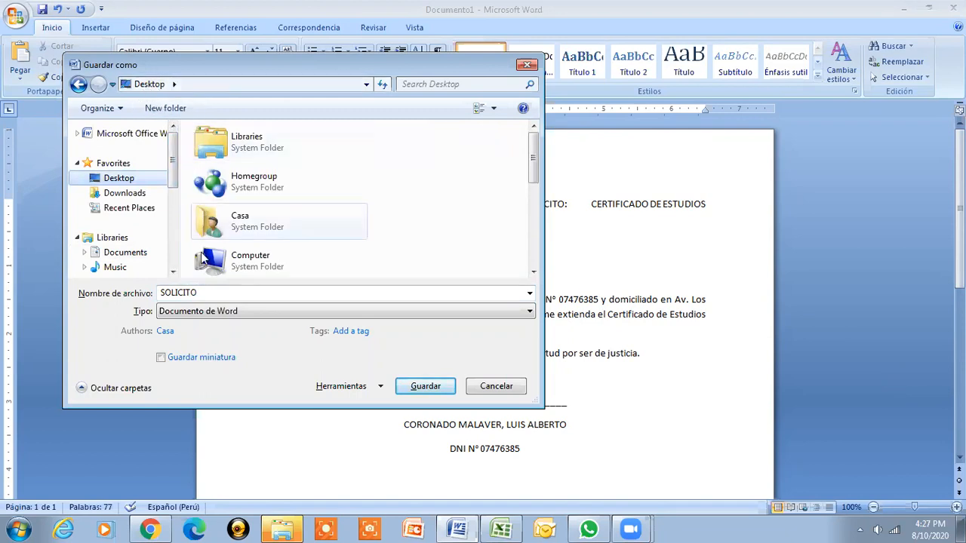
double_click(219, 292)
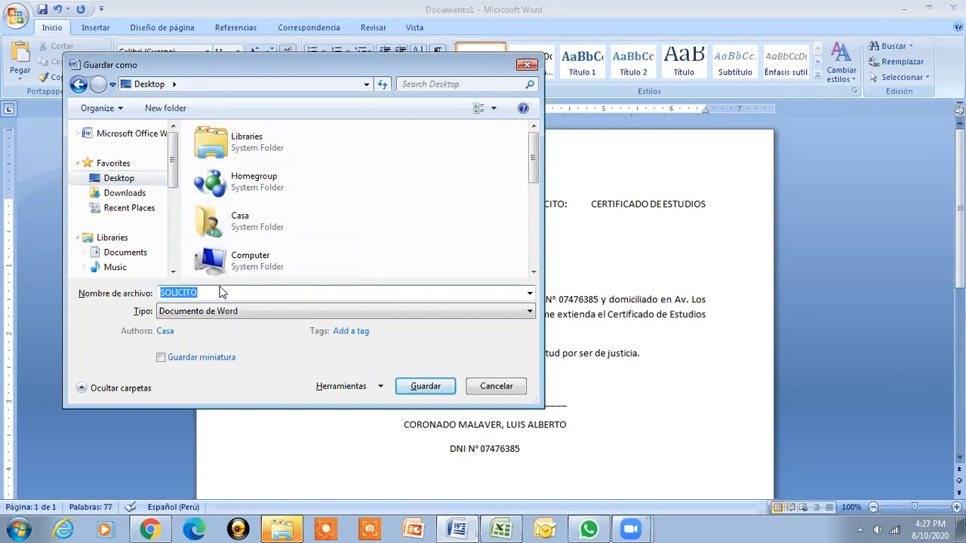
key("BackSpace")
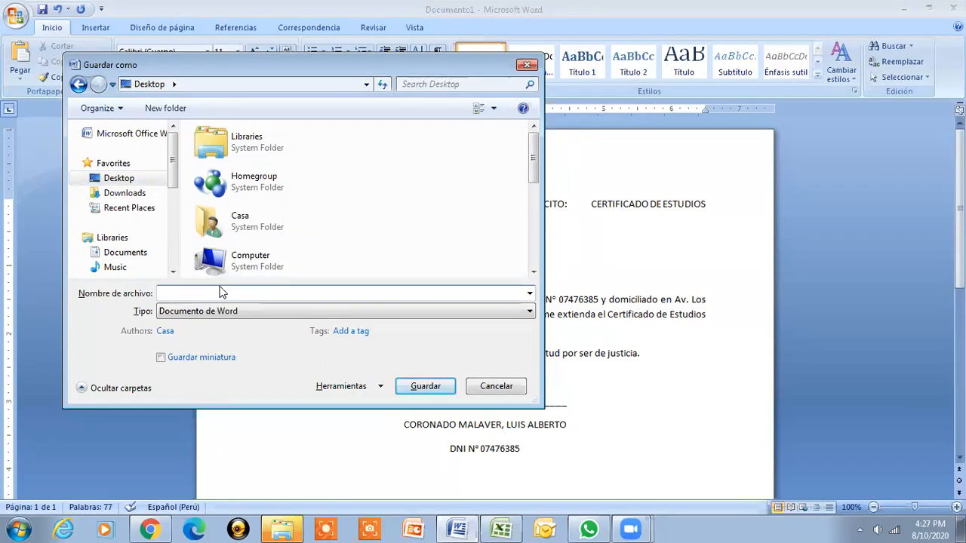
type("Solicit")
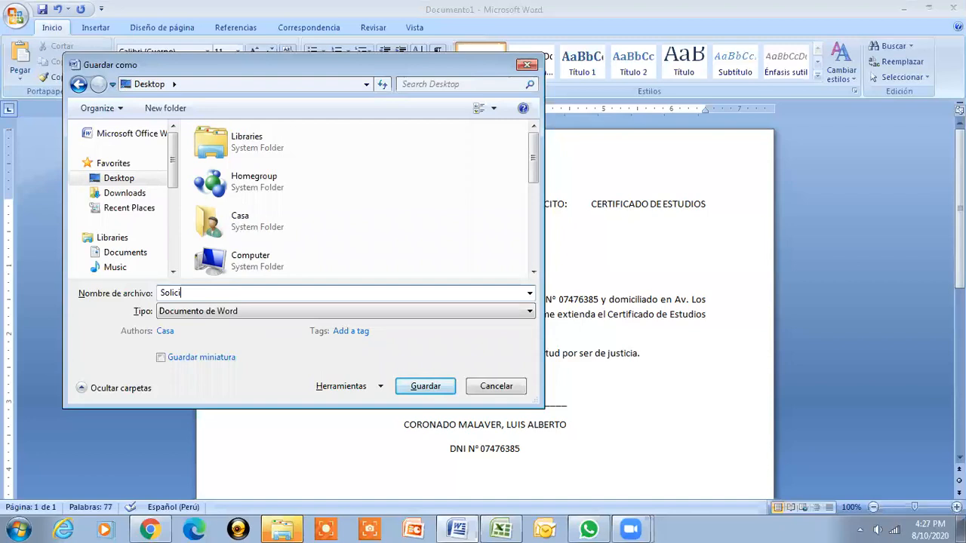
type("ud")
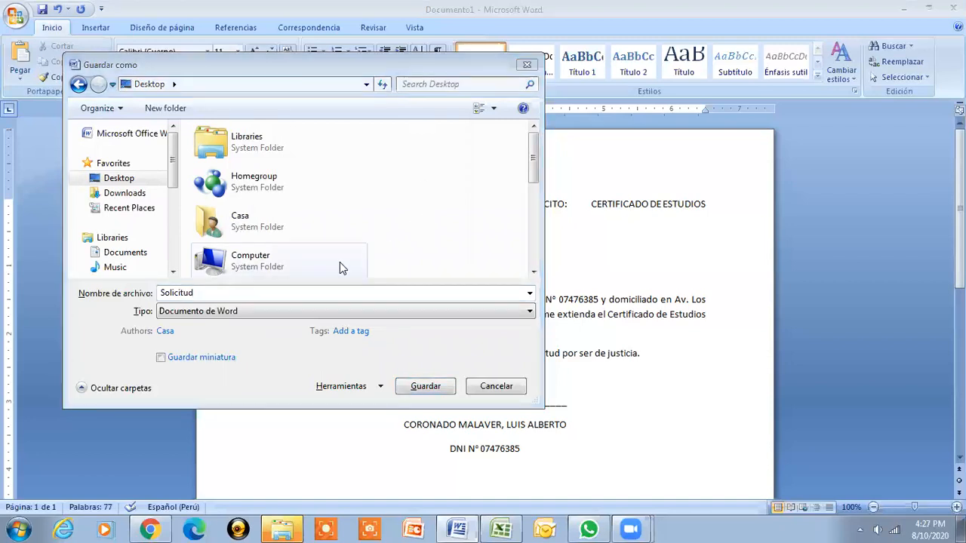
left_click(305, 295)
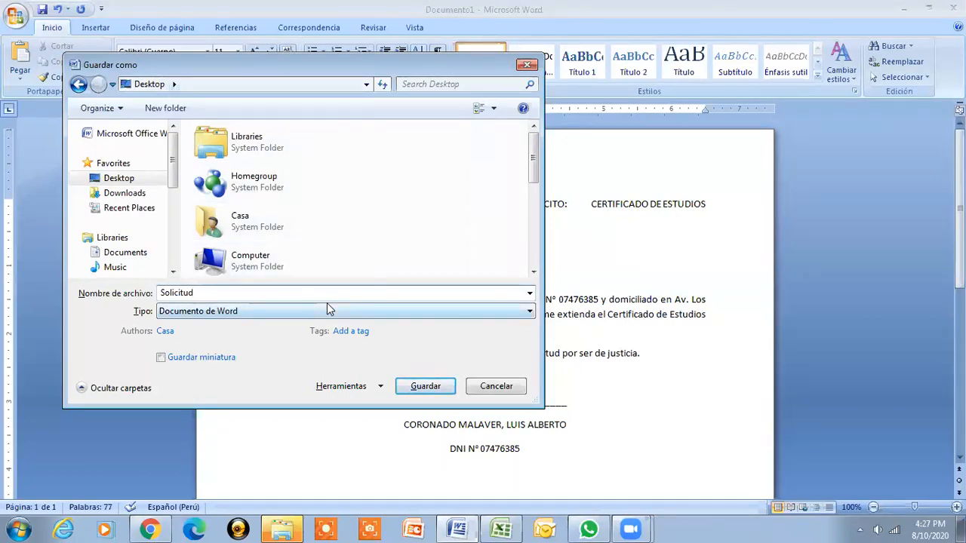
left_click(415, 386)
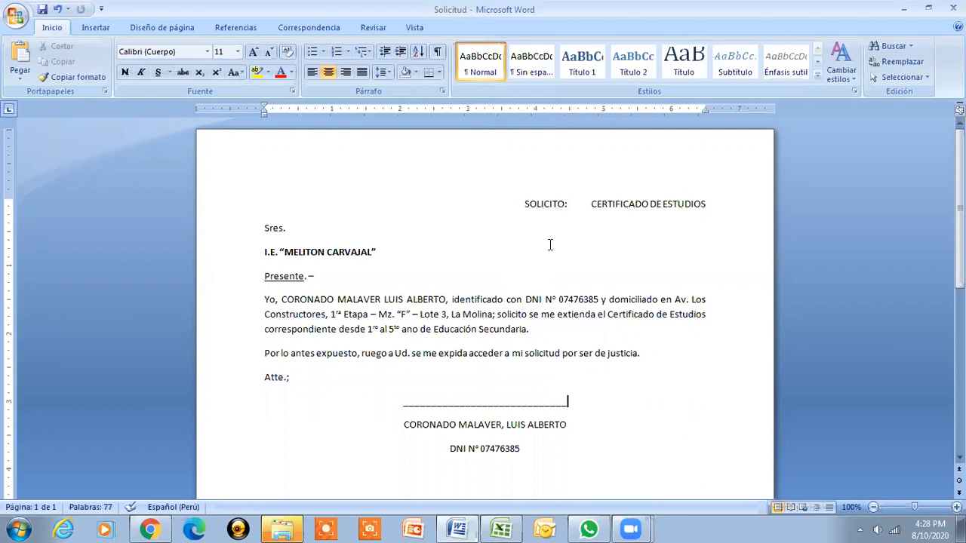
left_click(525, 206)
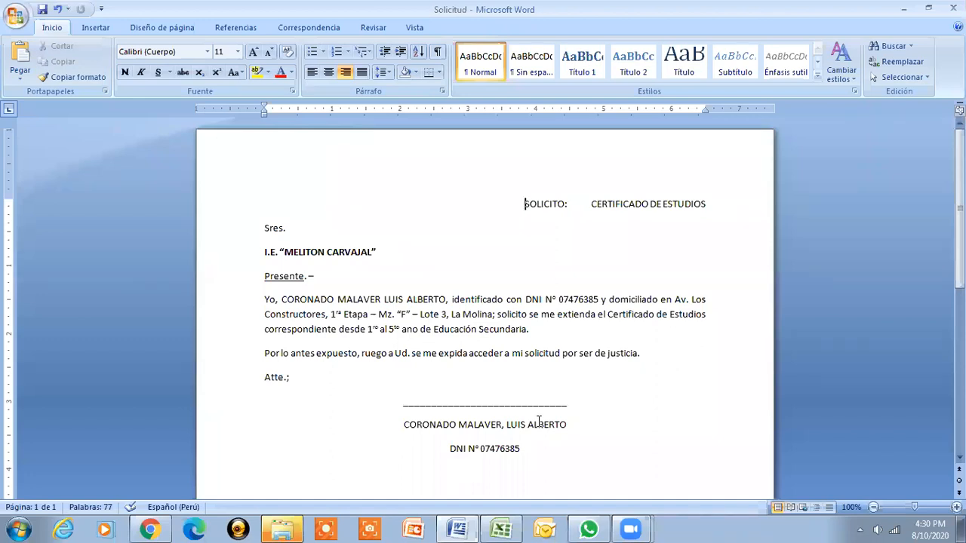
Close the Solicitud document with Cerrar from the Office button menu
left_click(17, 17)
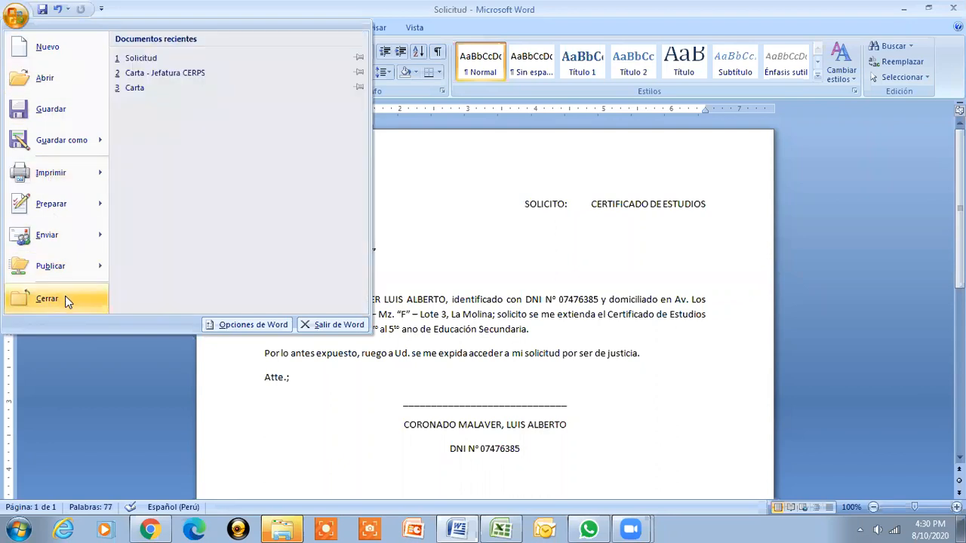
left_click(66, 300)
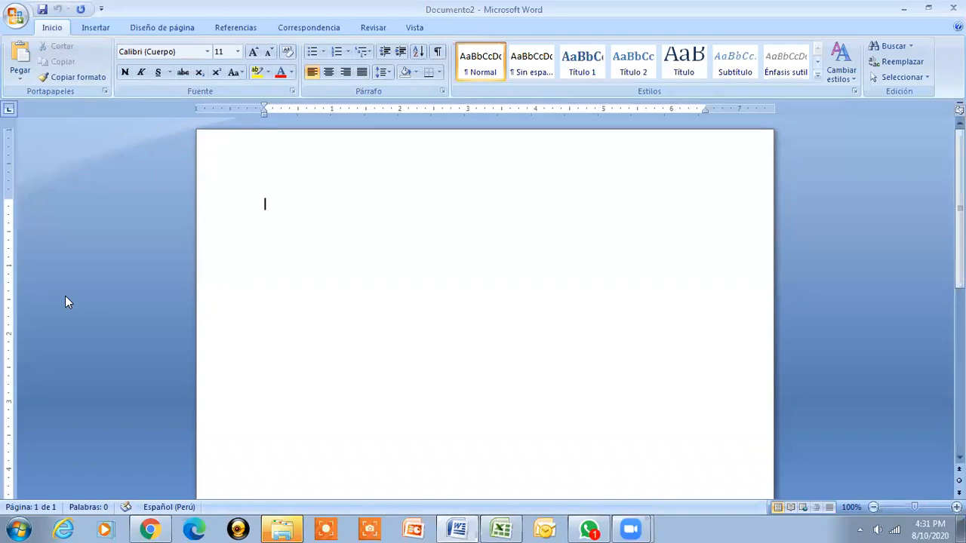
Bring up the Abrir dialog with Ctrl+A
key("ctrl+a")
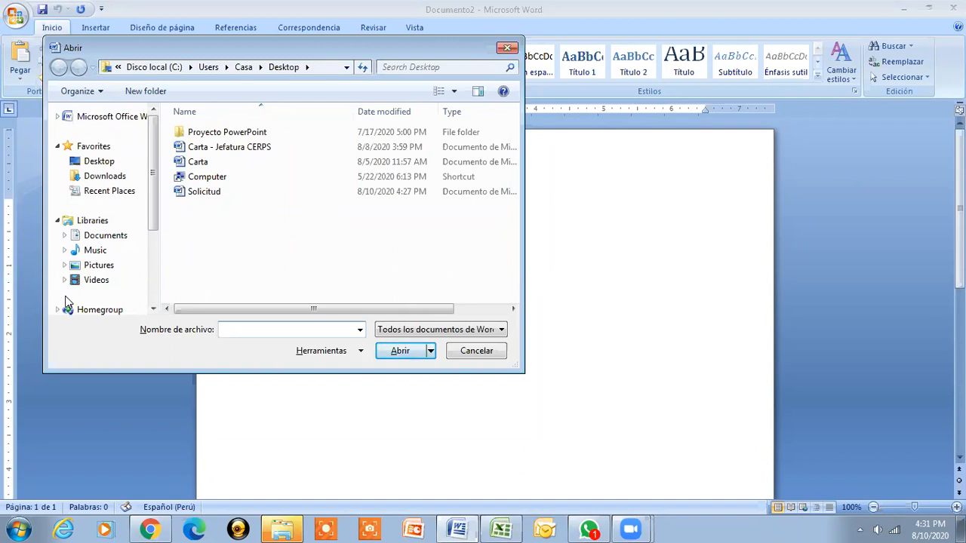
Open the Solicitud file from the Desktop folder
left_click(101, 166)
left_click_drag(513, 173, 510, 273)
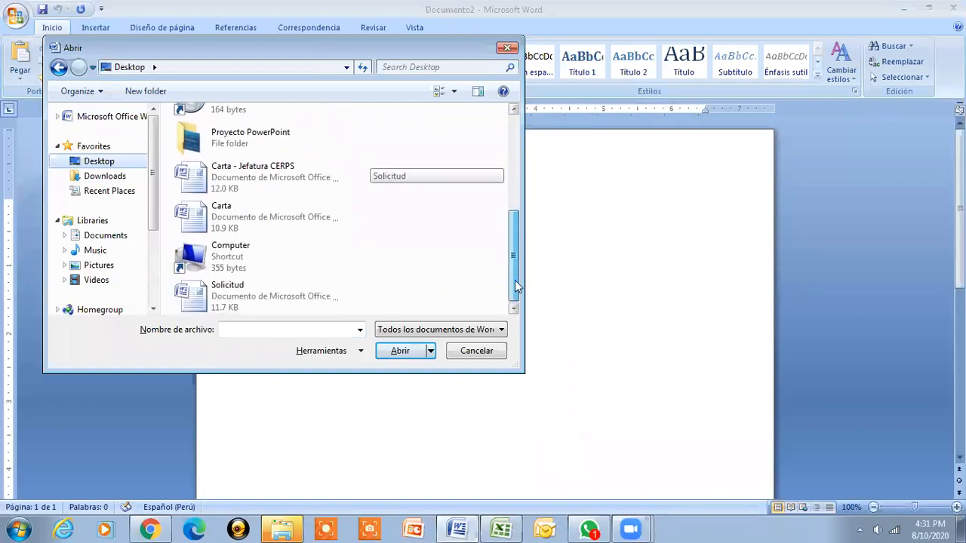
left_click(249, 299)
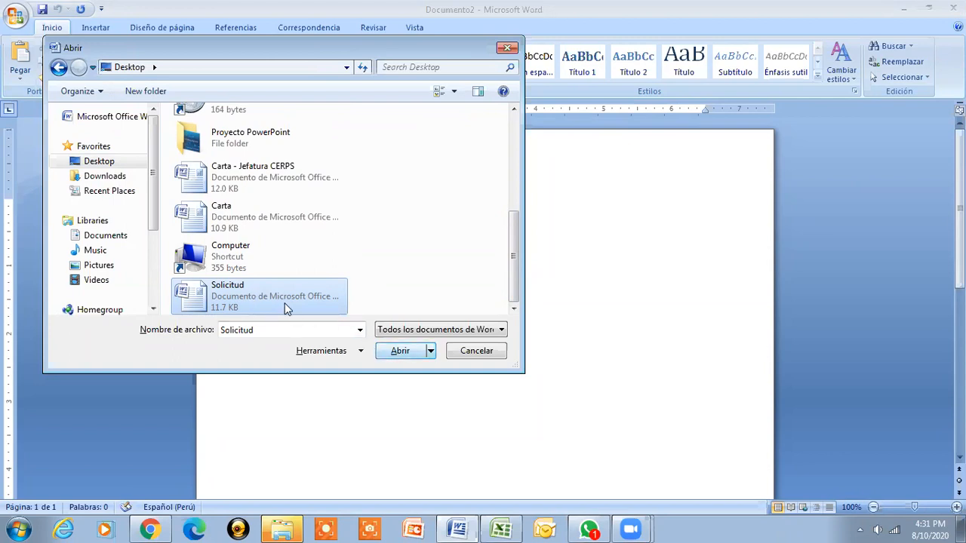
left_click(400, 351)
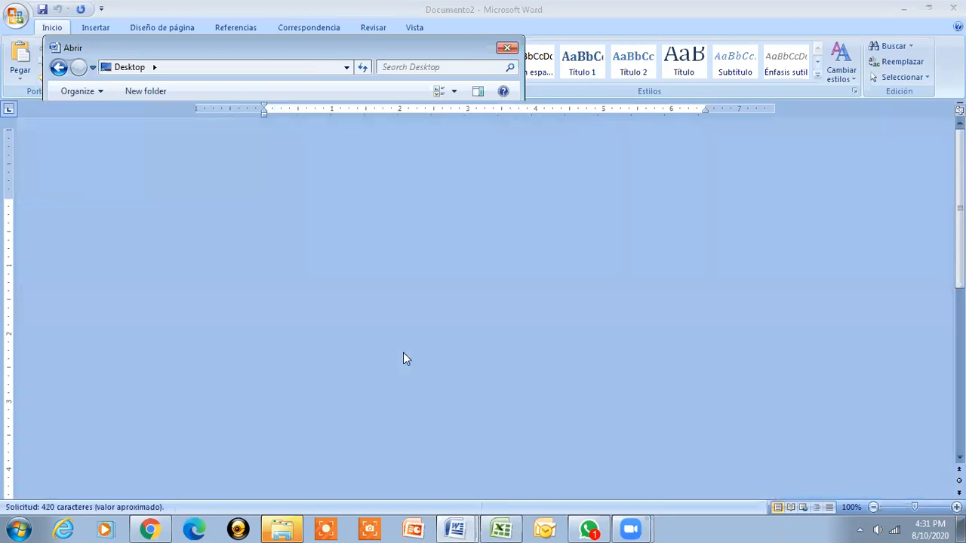
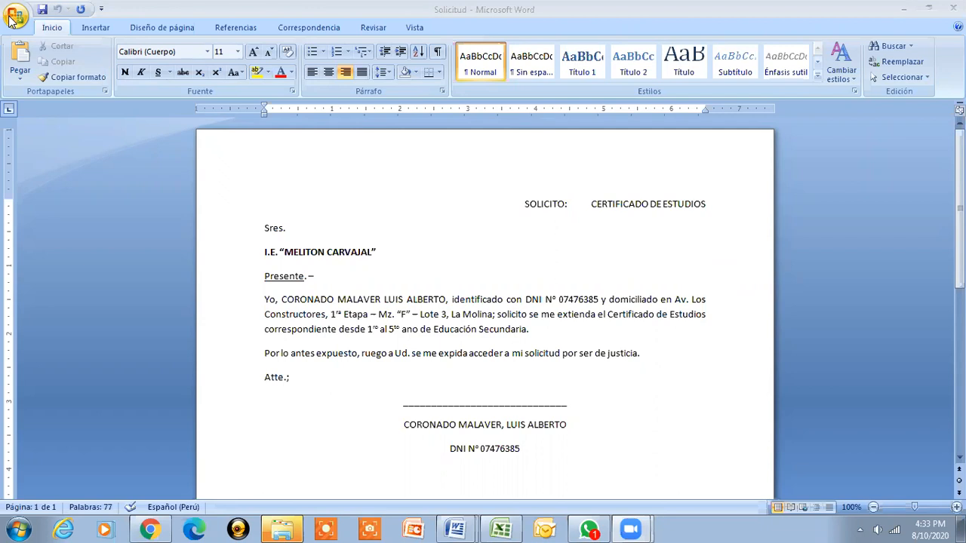
Close the Solicitud letter via Cerrar in the Office menu, leaving blank Documento2 active
left_click(13, 17)
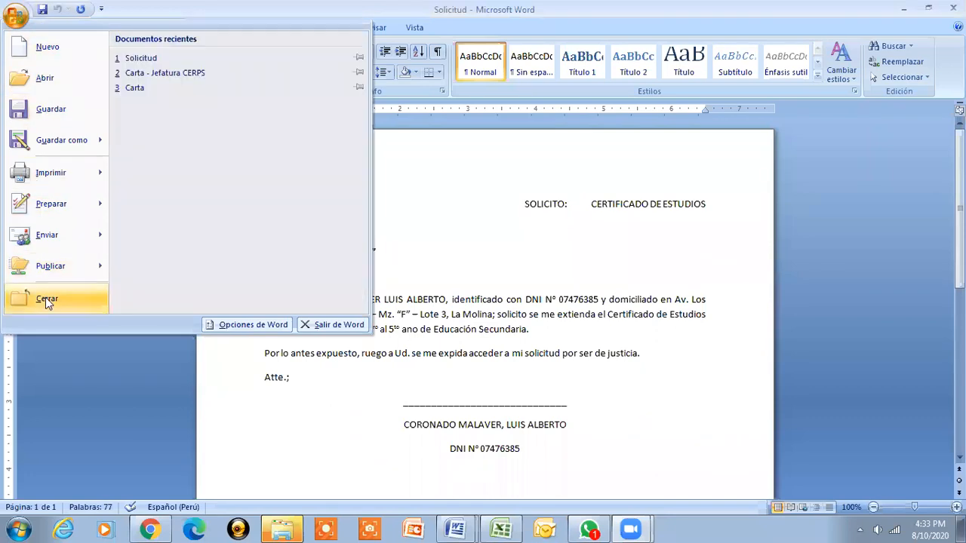
left_click(46, 299)
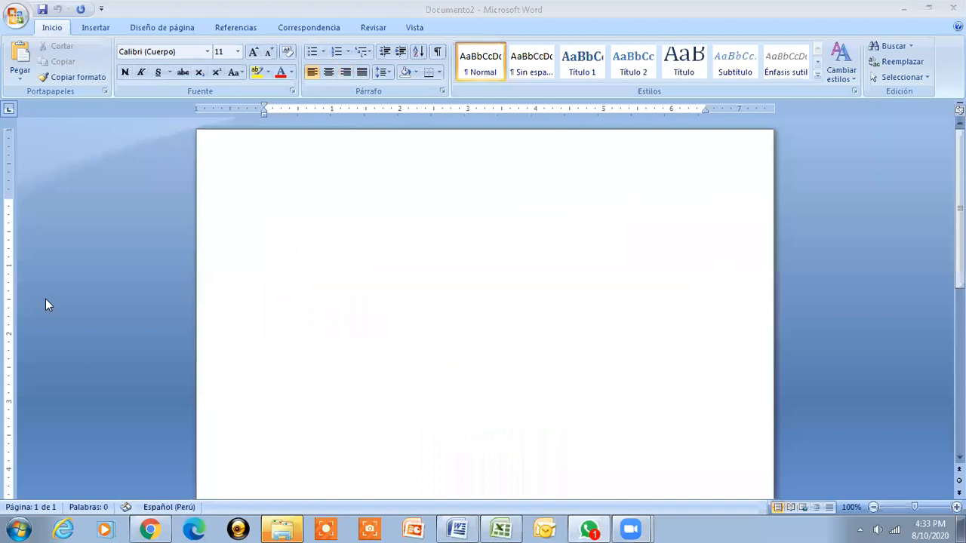
left_click(332, 216)
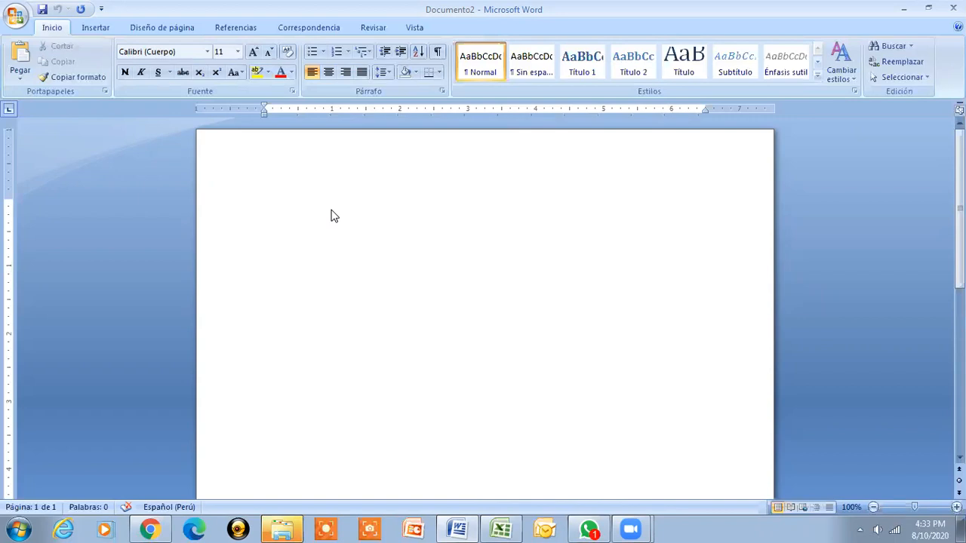
Reopen Solicitud from the Documentos recientes list in the Office menu
left_click(16, 22)
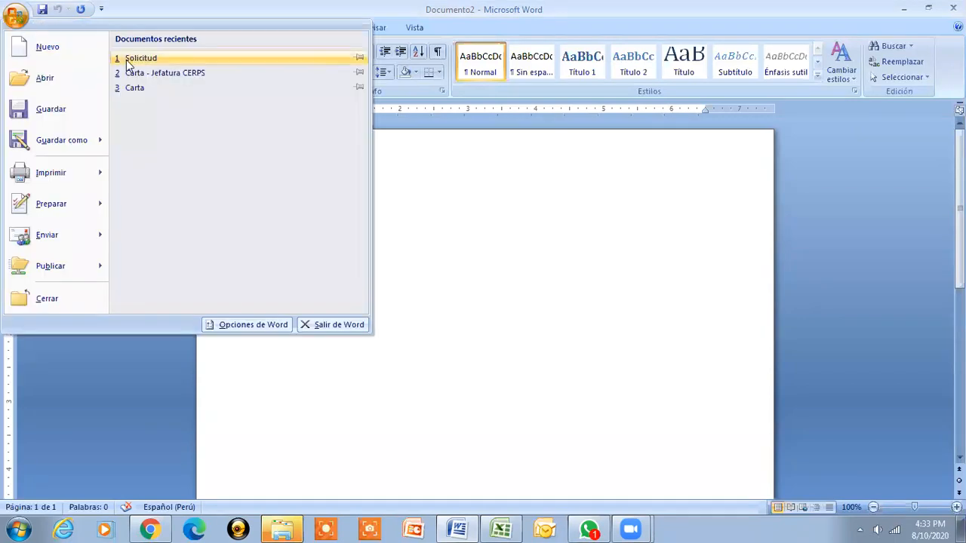
left_click(171, 58)
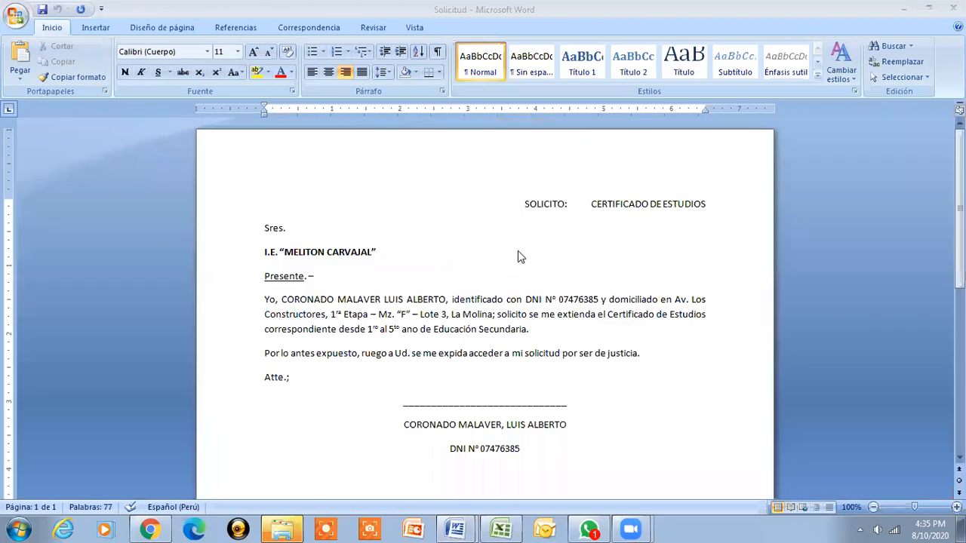
Select the whole 77-word Solicitud letter with Ctrl+E (Seleccionar todo)
left_click(522, 204)
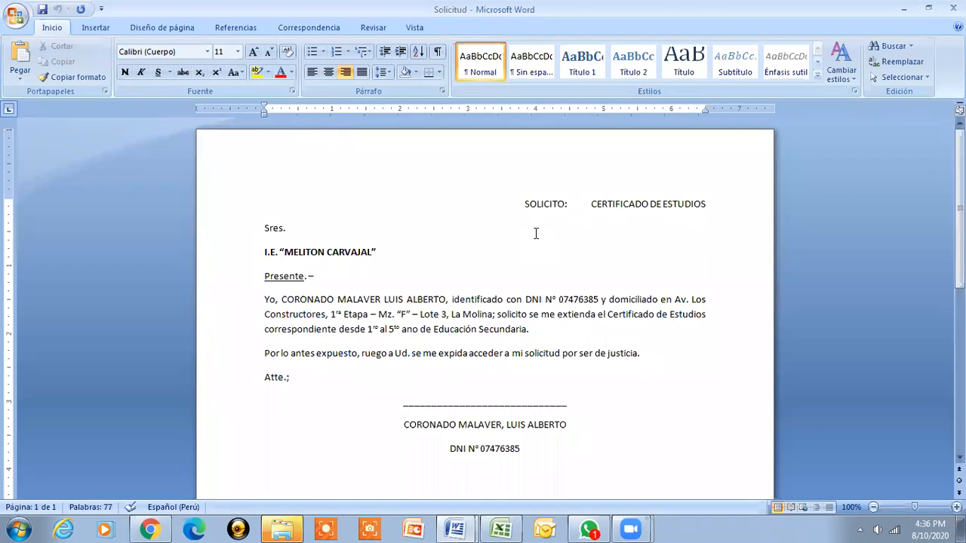
key("ctrl+e")
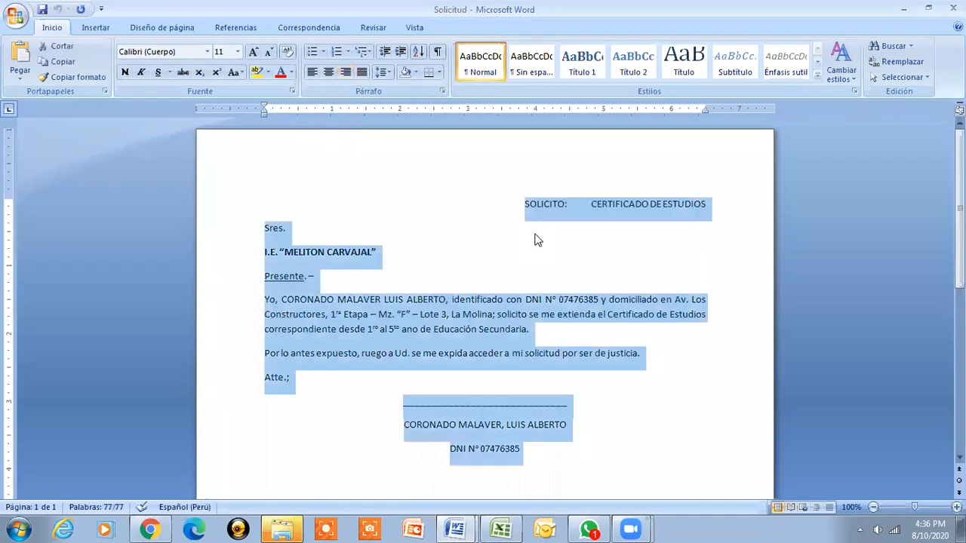
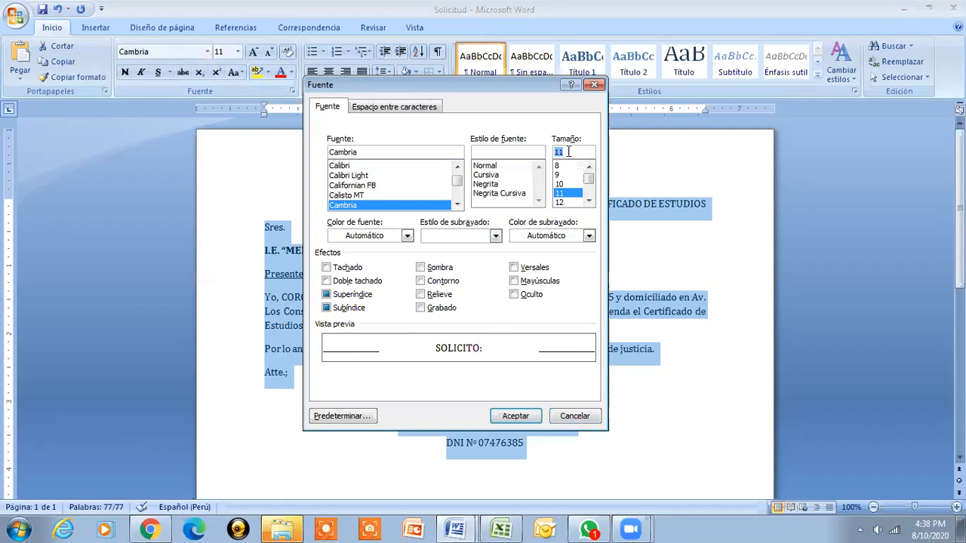
Apply 10.5 pt to the selected letter and add underscores to extend the signature line
type("10")
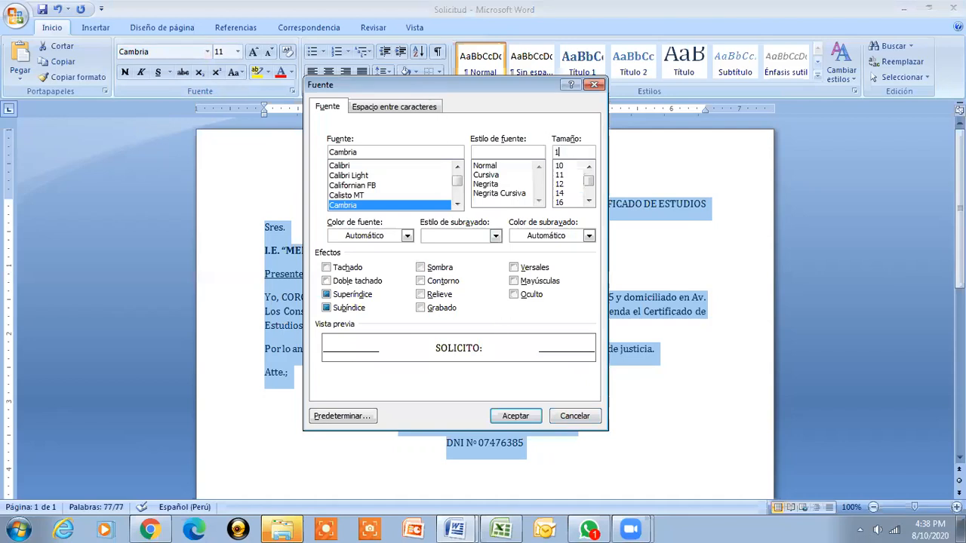
type(".5")
key("Return")
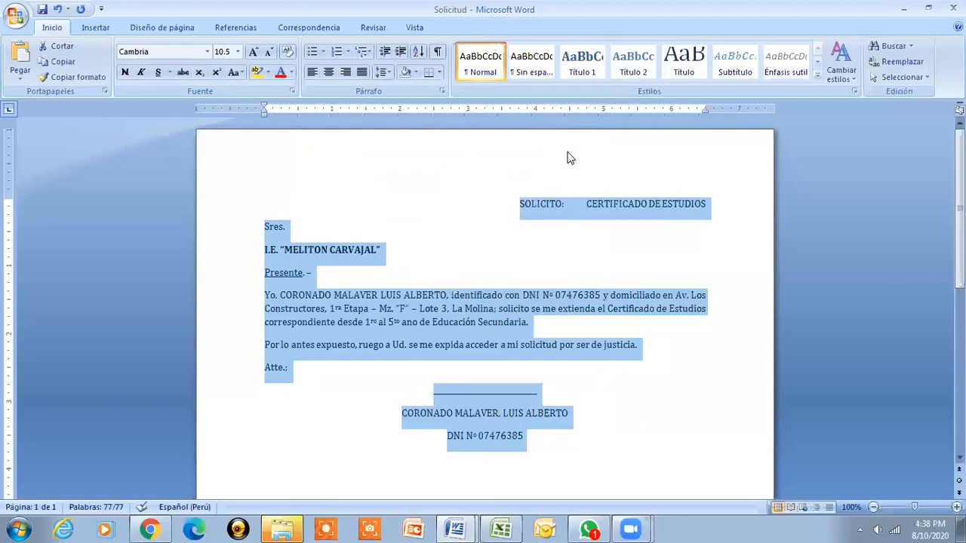
left_click(555, 392)
type("_")
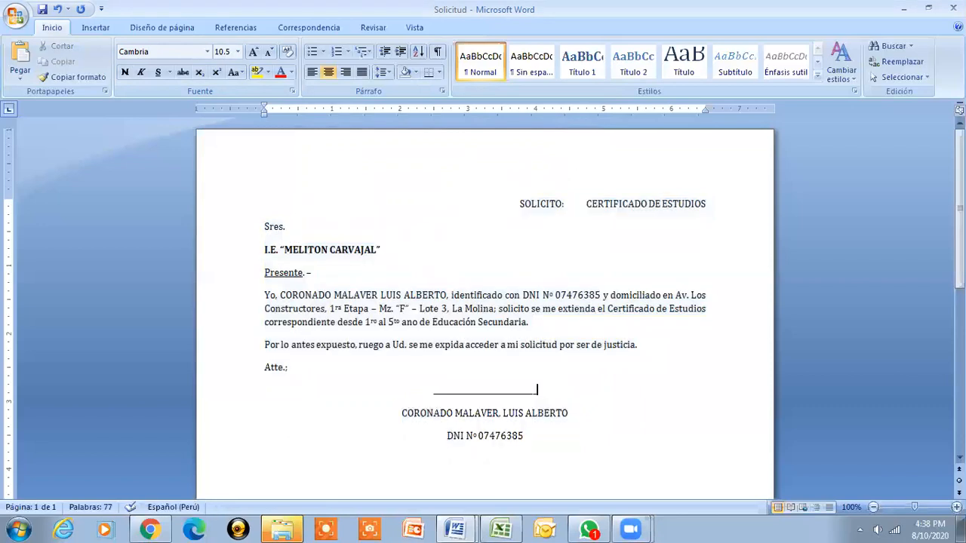
type("_____________________")
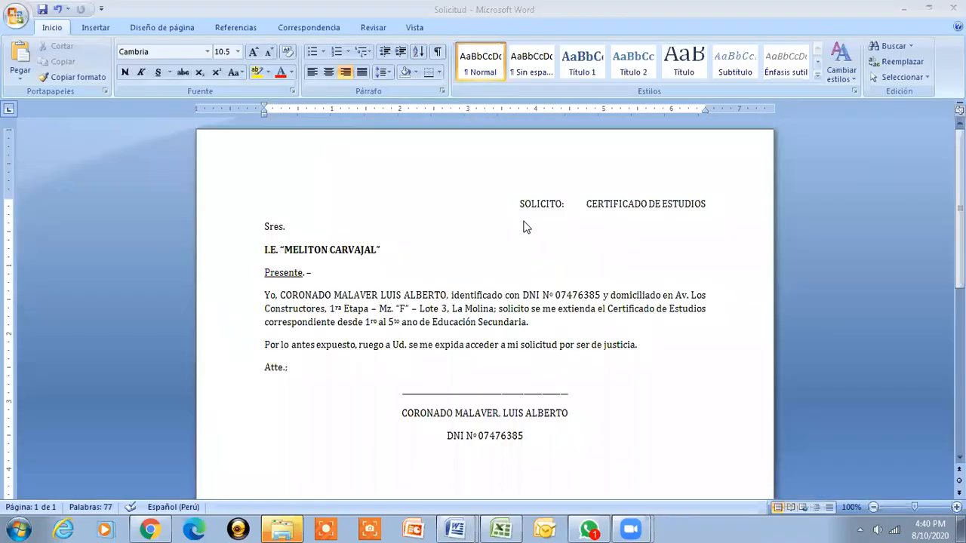
Return from the Zoom meeting window to the Solicitud letter in Word
left_click(519, 207)
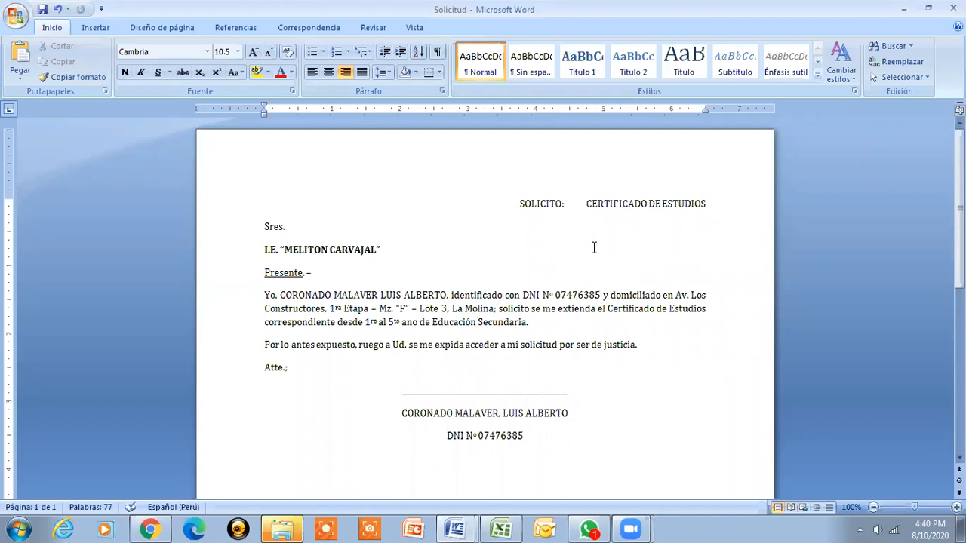
Justify the request paragraph starting with "Yo," and select it with Ctrl+J
key("Down")
key("Down")
key("Down")
key("Down")
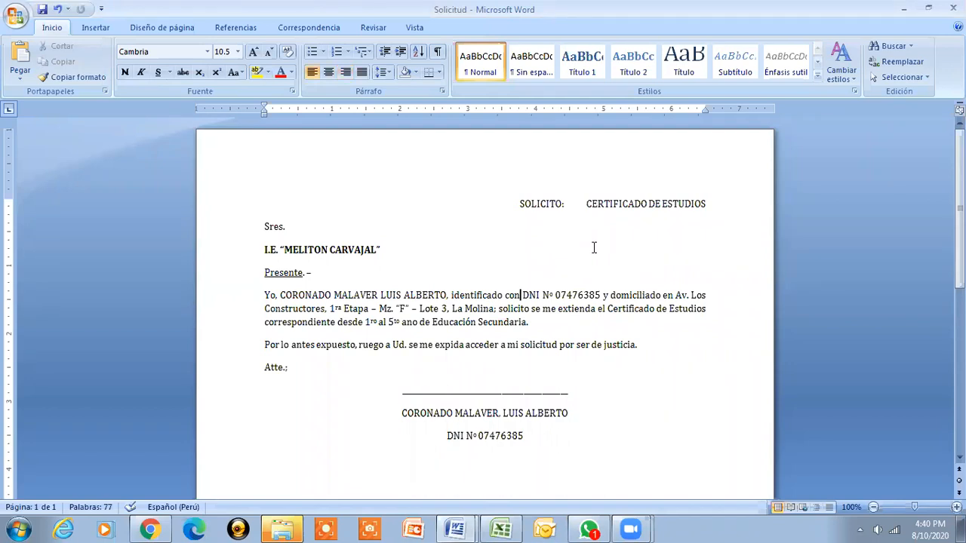
key("ctrl+j")
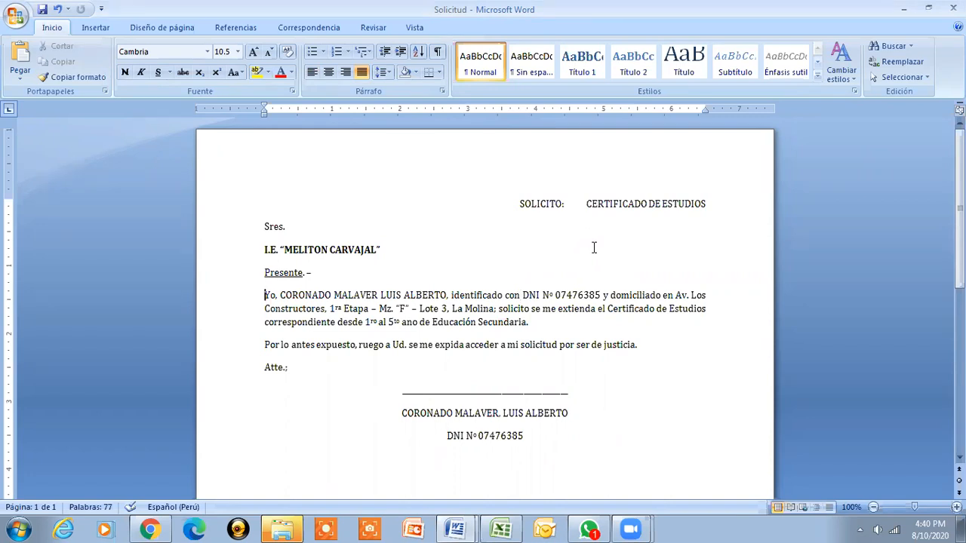
key("ctrl+shift+Down")
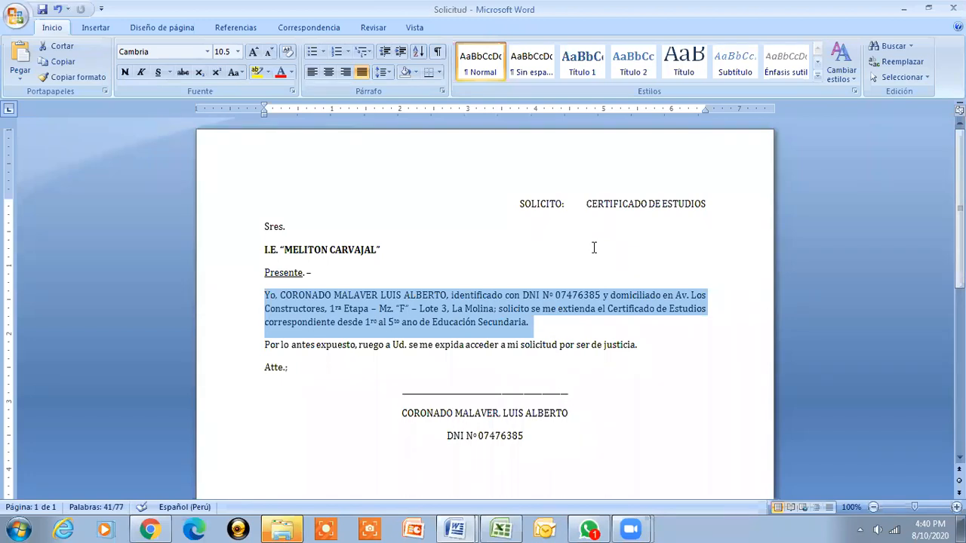
Give the request paragraph 1.5 line spacing, reverting after briefly trying 3.0
left_click(389, 74)
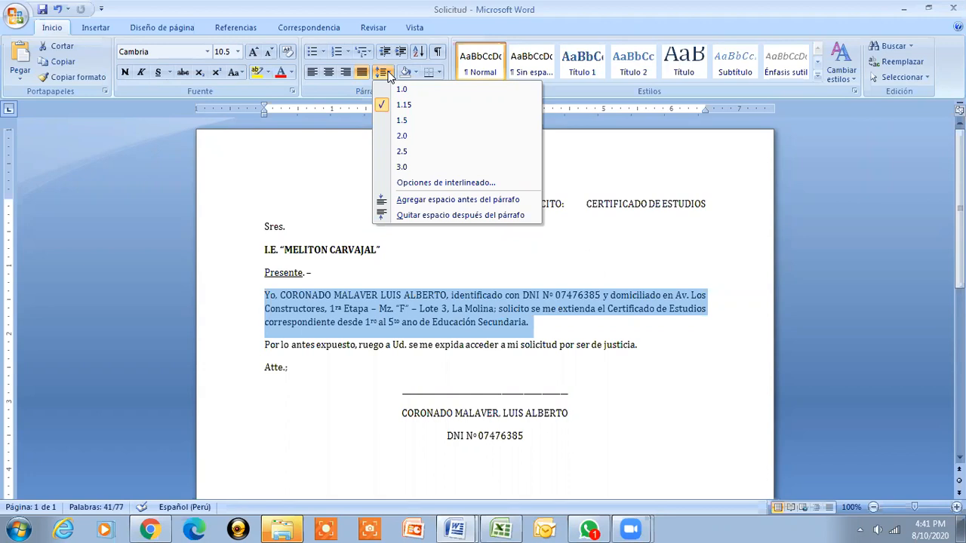
left_click(402, 123)
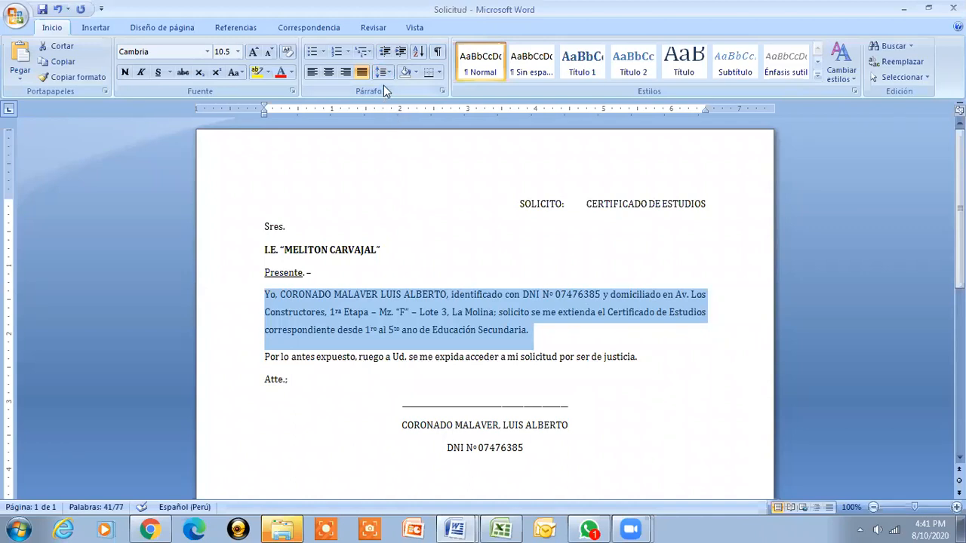
left_click(384, 71)
left_click(391, 166)
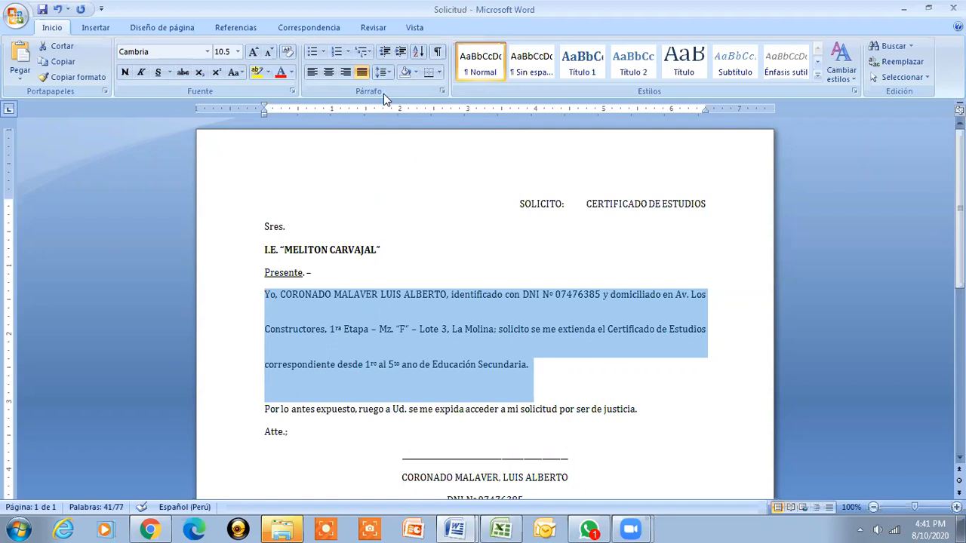
left_click(392, 73)
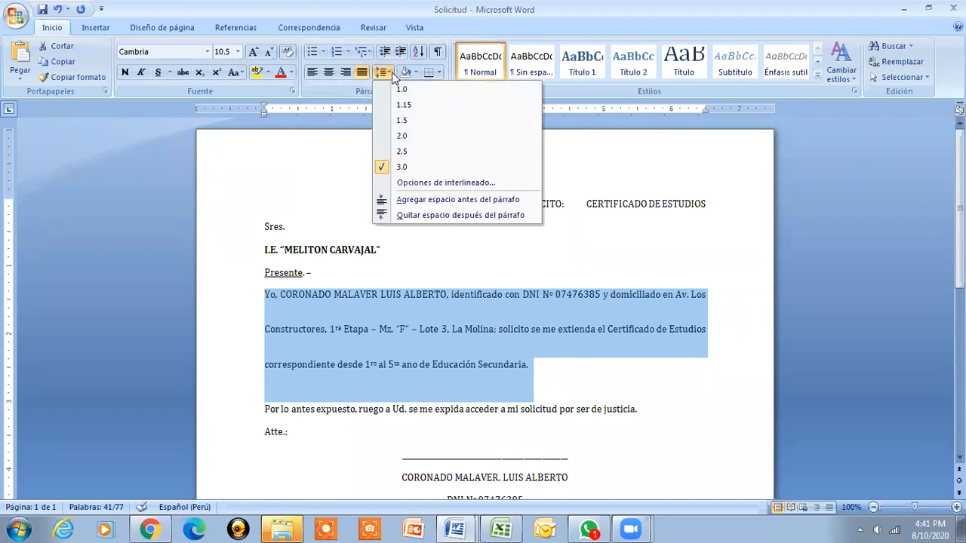
left_click(392, 115)
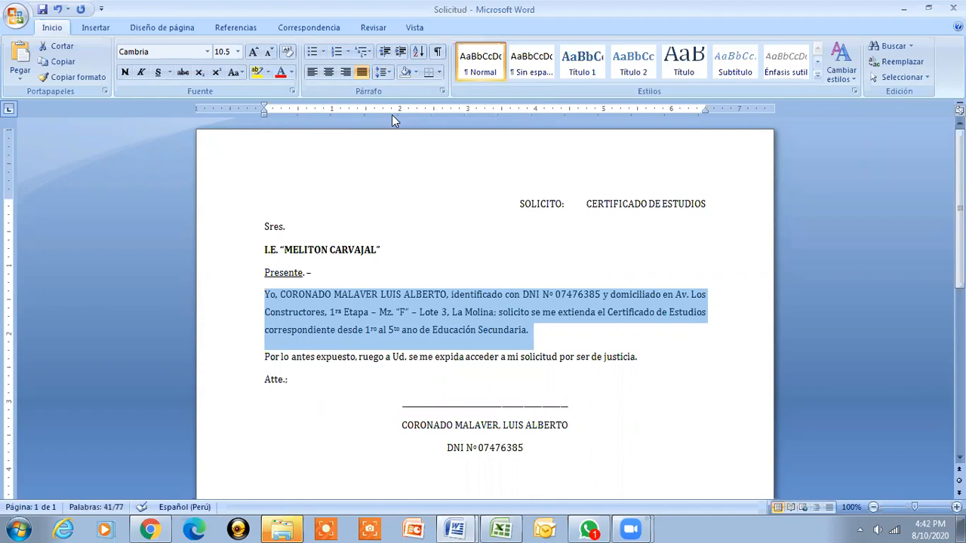
Select the signature underline, name and DNI lines for line-spacing changes
key("Up")
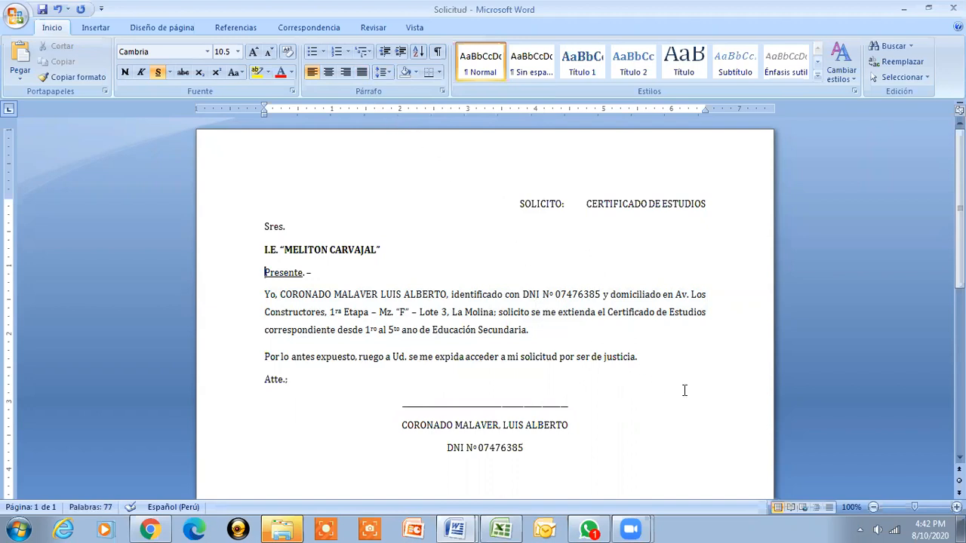
key("Down")
key("Down")
key("Down")
key("Down")
key("Down")
key("Down")
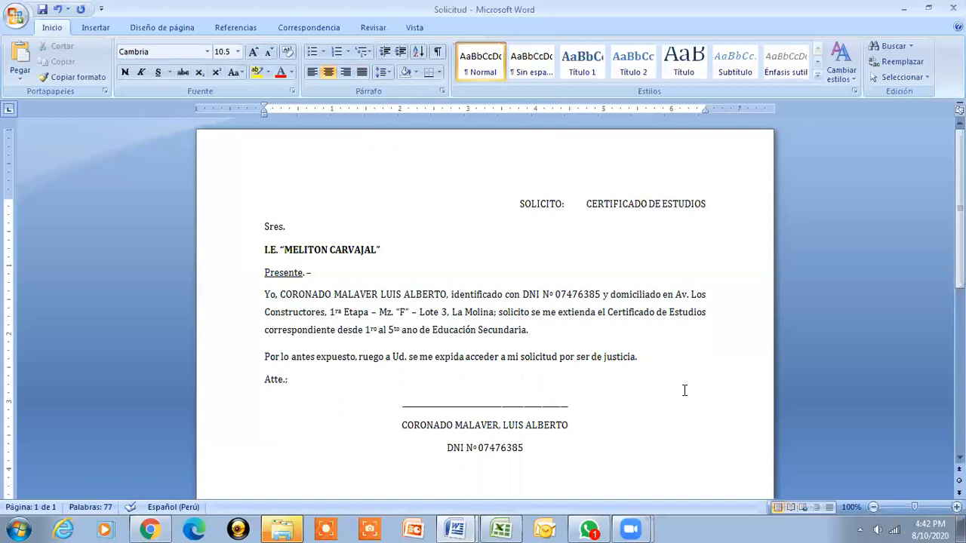
key("shift+Down")
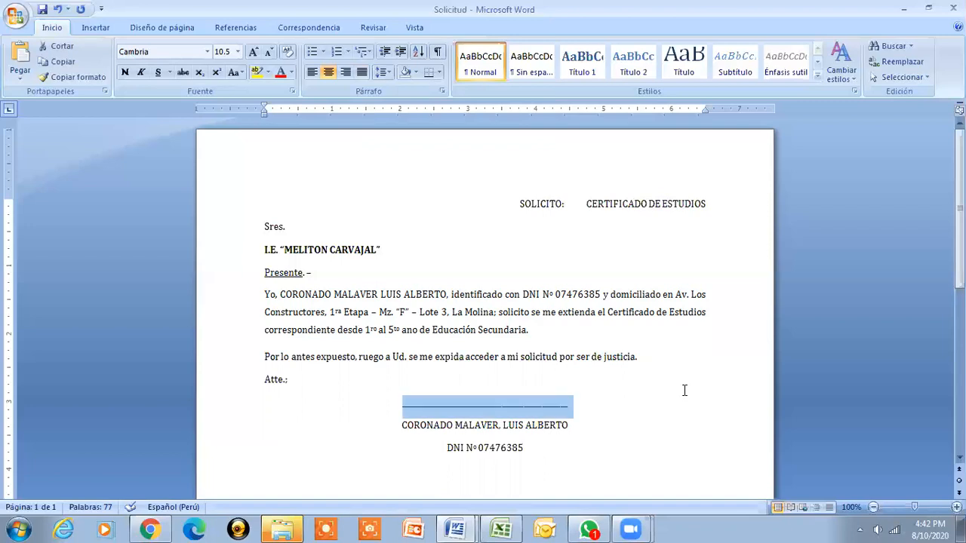
key("shift+Down")
key("shift+Down")
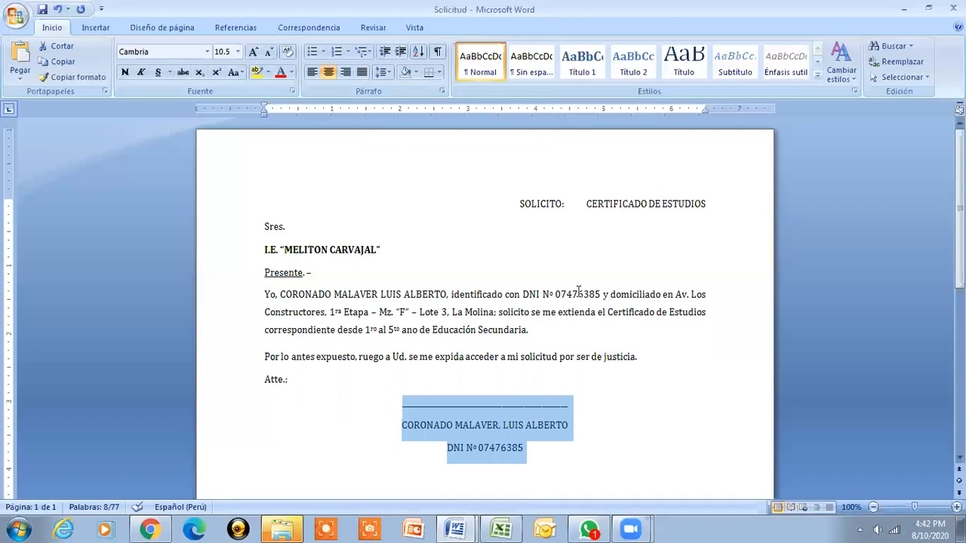
left_click(389, 74)
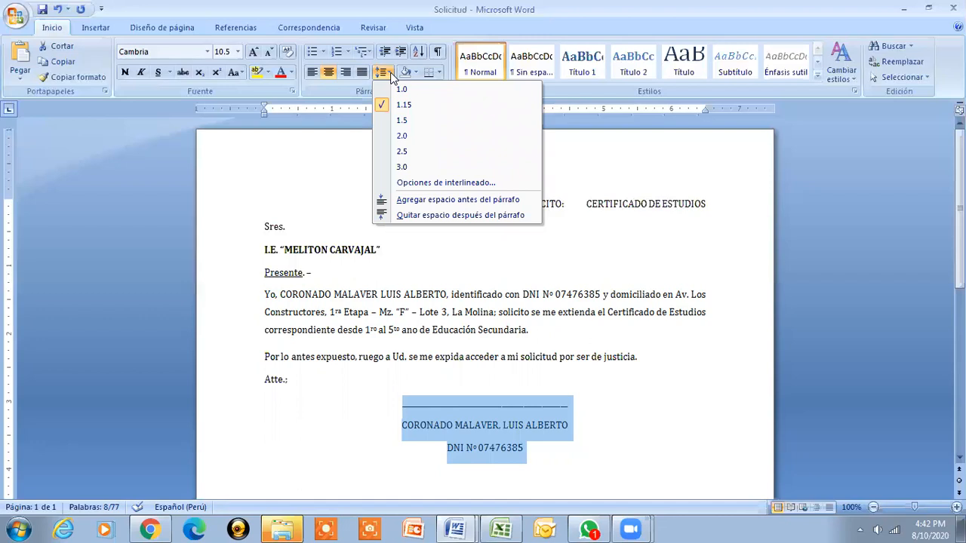
Set the signature block to Mínimo line spacing at 0 pt with 0 pt space after
left_click(462, 184)
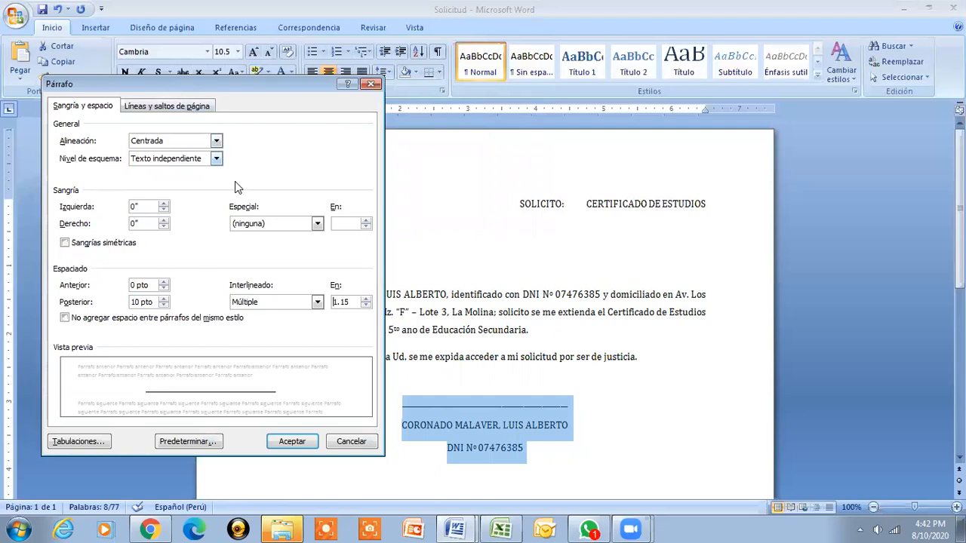
left_click(318, 302)
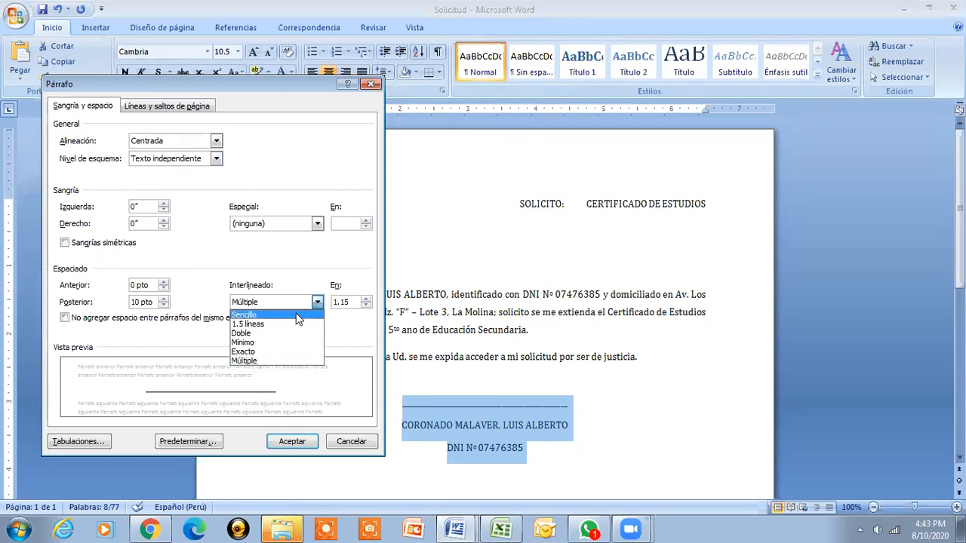
left_click(266, 344)
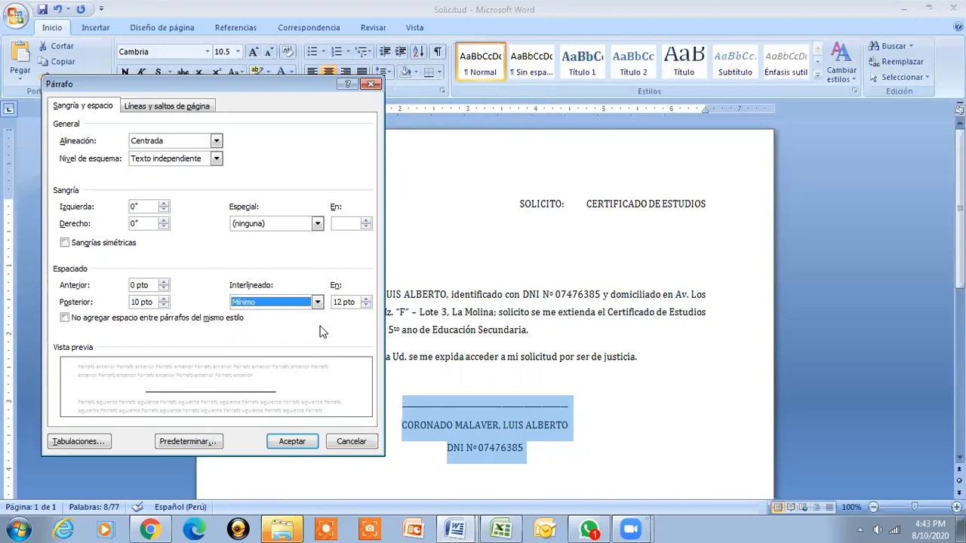
left_click_drag(352, 305, 334, 308)
type("0")
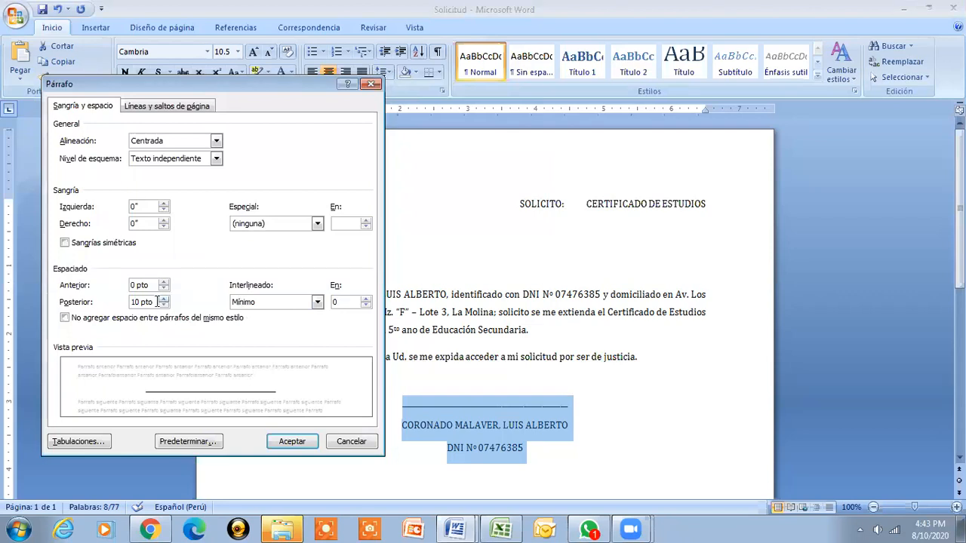
left_click_drag(155, 302, 121, 304)
type("0")
left_click(290, 443)
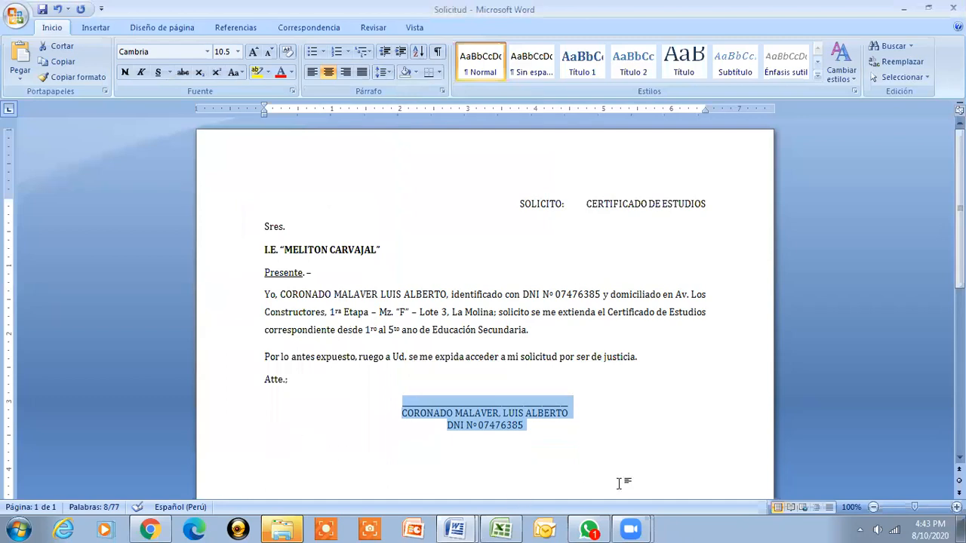
left_click(561, 432)
mouse_move(631, 528)
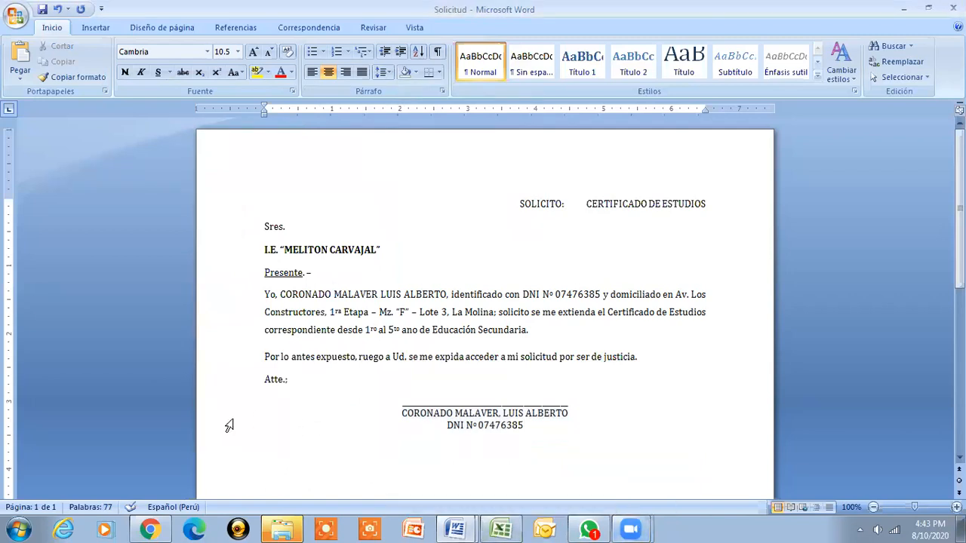
left_click(264, 294)
left_click_drag(264, 294, 556, 336)
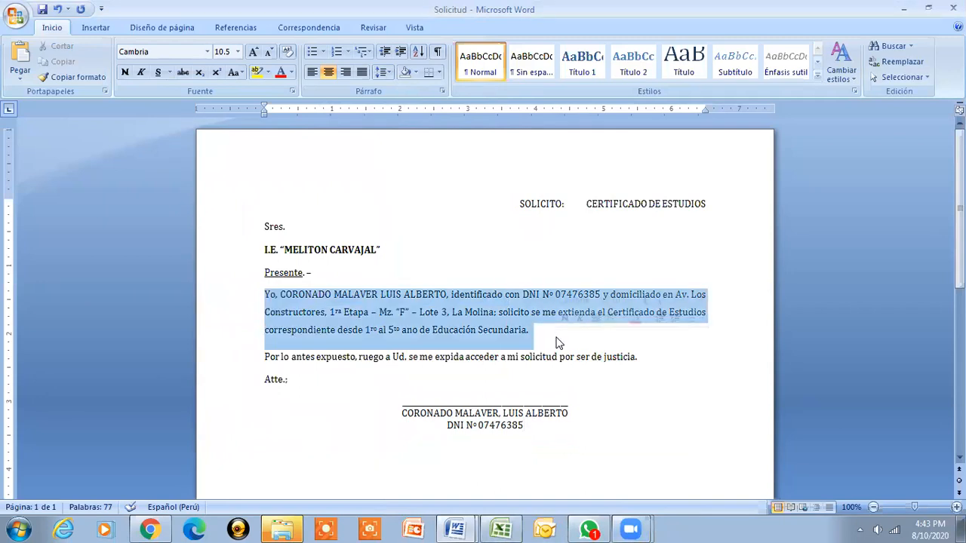
left_click(384, 72)
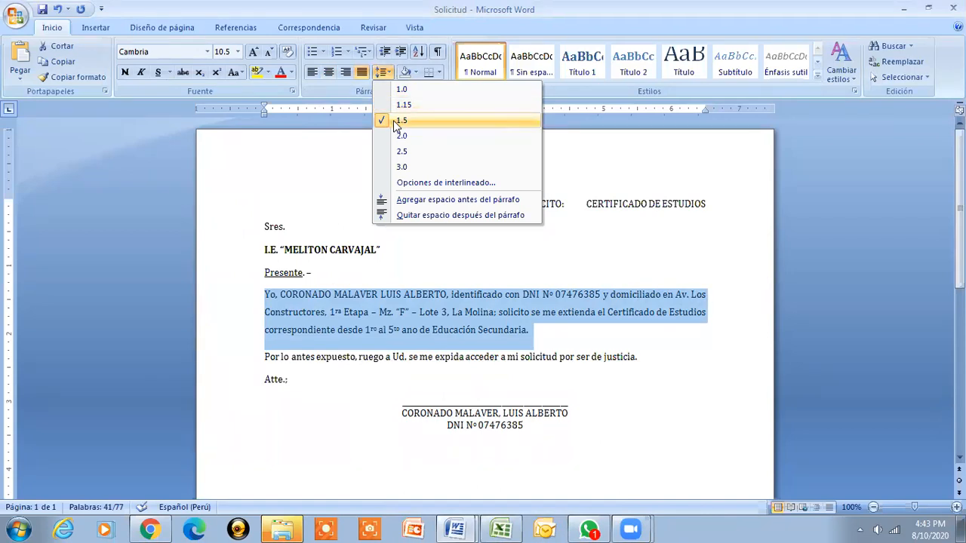
left_click(627, 433)
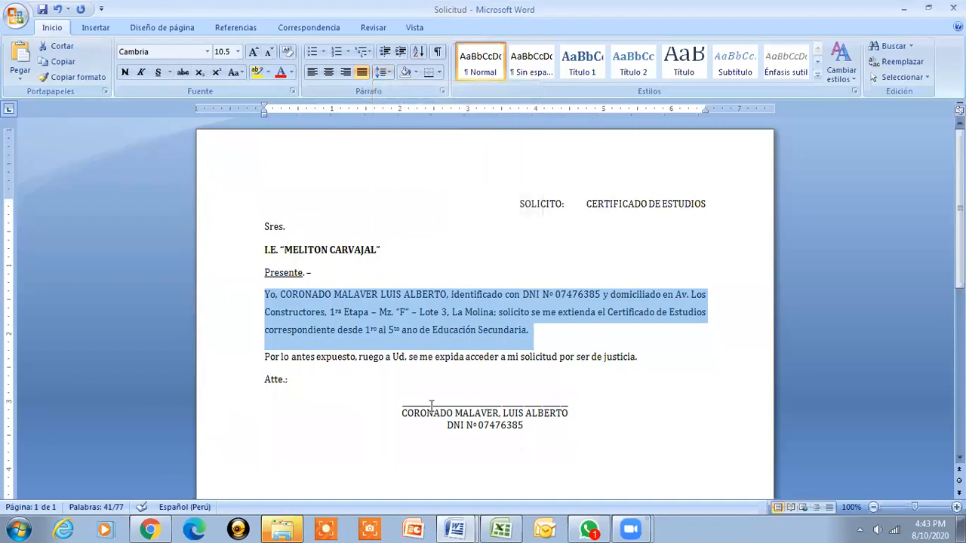
left_click_drag(400, 408, 583, 424)
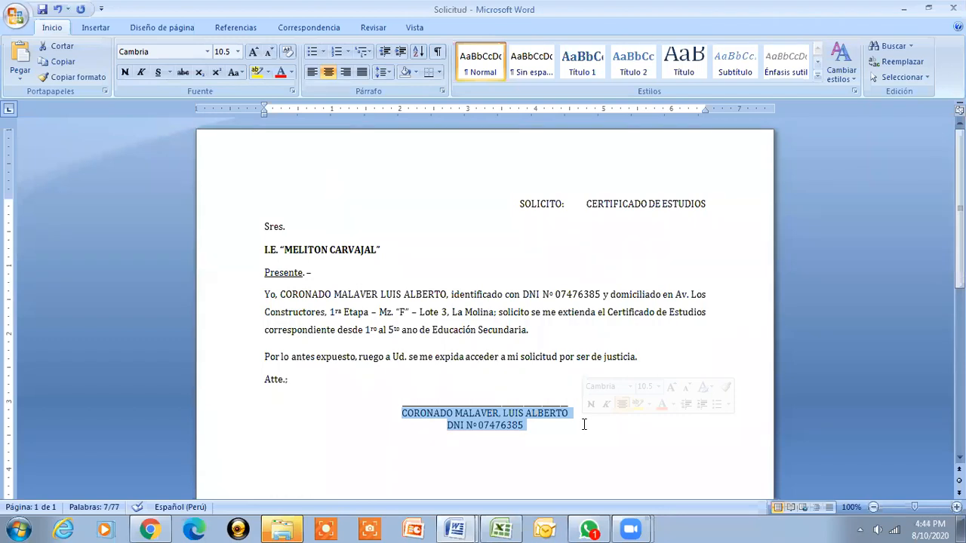
Reselect the signature block and apply Mínimo line spacing with En set to 0
left_click(513, 212)
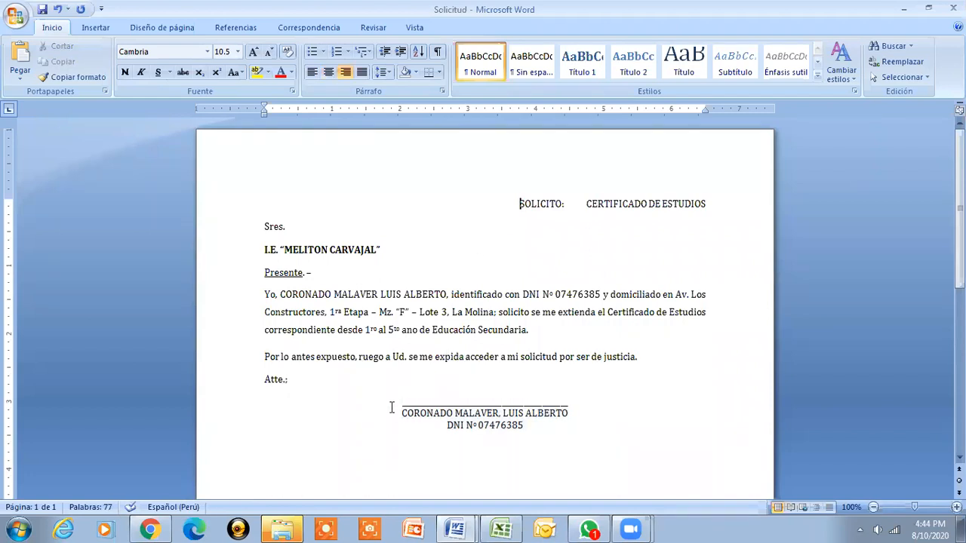
left_click_drag(393, 401, 598, 434)
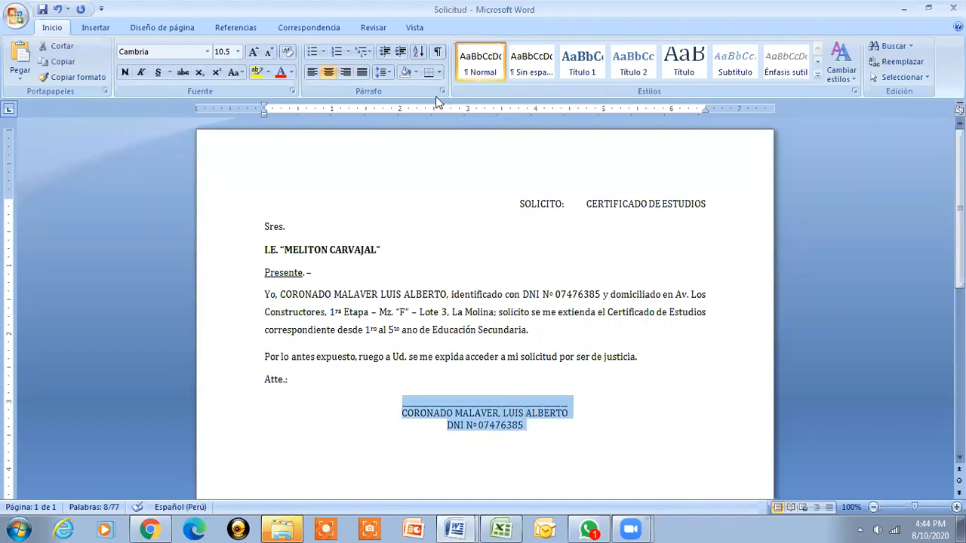
left_click(390, 75)
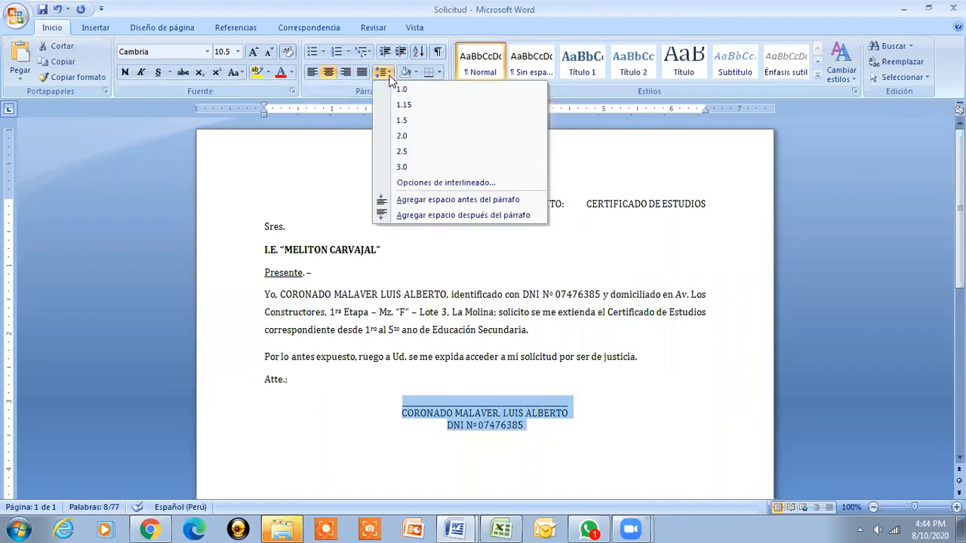
left_click(481, 187)
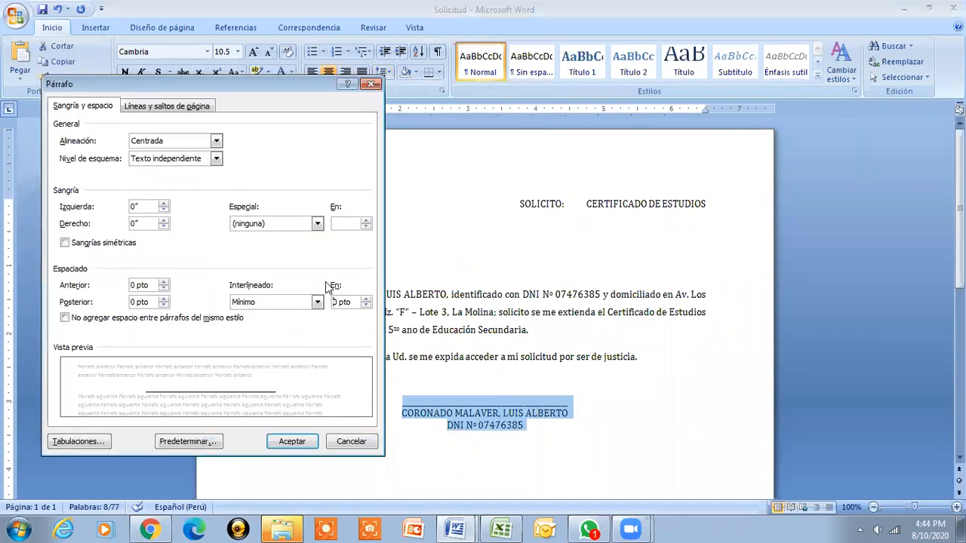
left_click(317, 302)
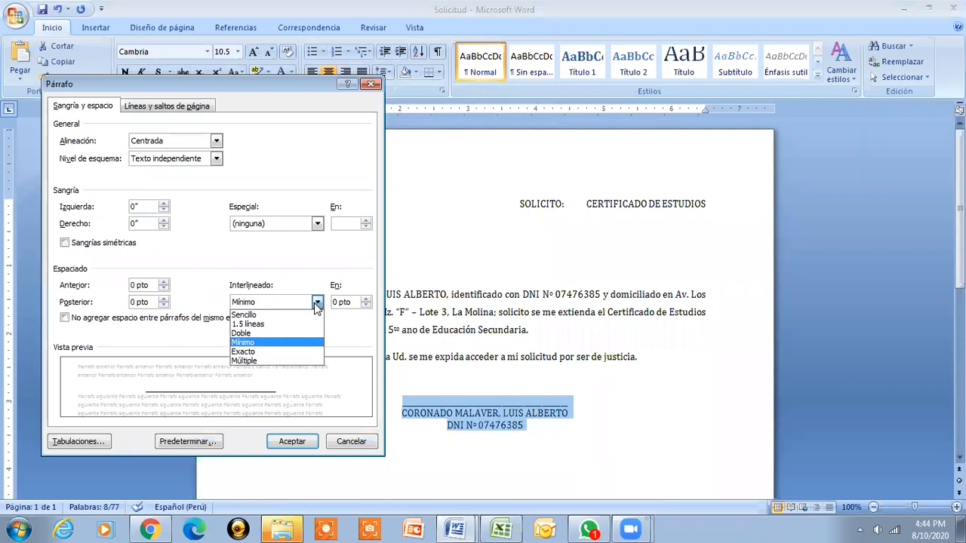
left_click(291, 342)
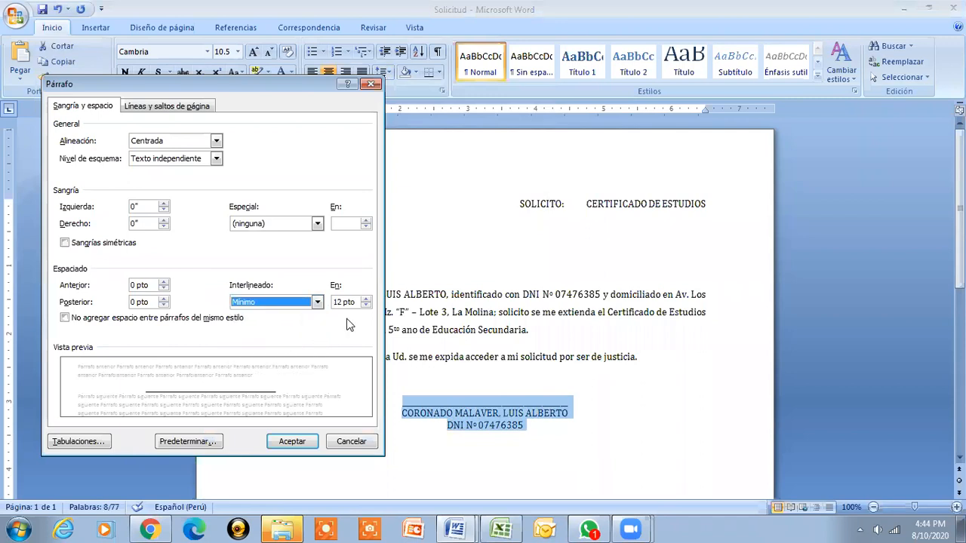
left_click_drag(356, 302, 323, 303)
type("0")
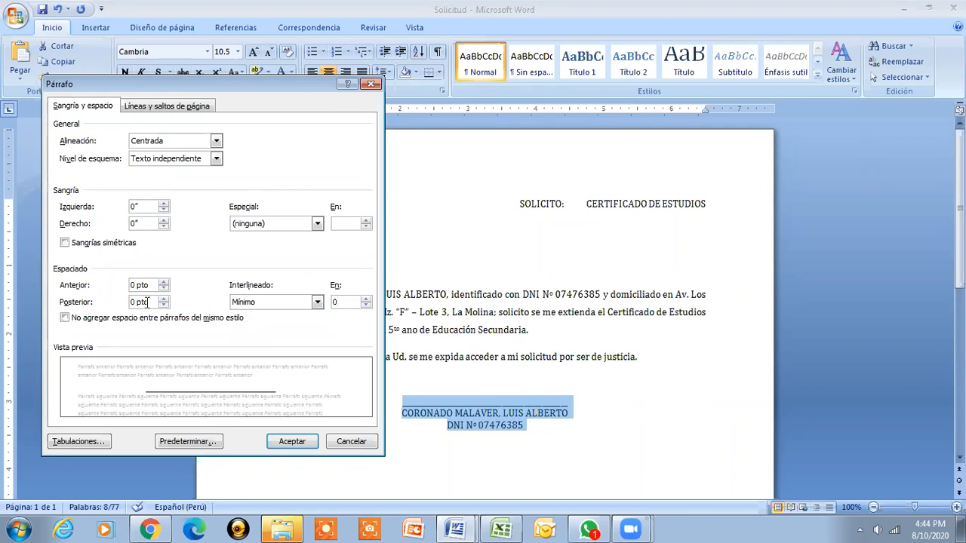
left_click(302, 442)
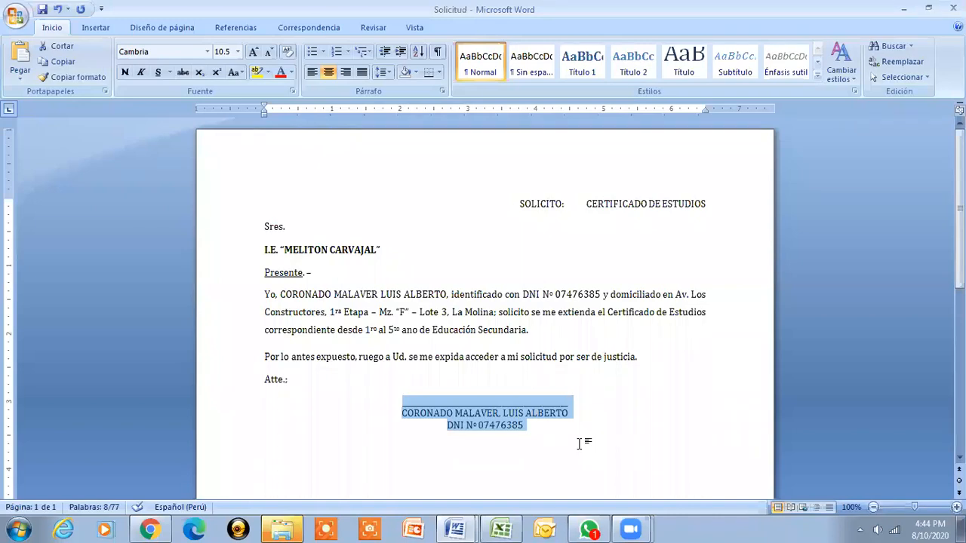
key("Up")
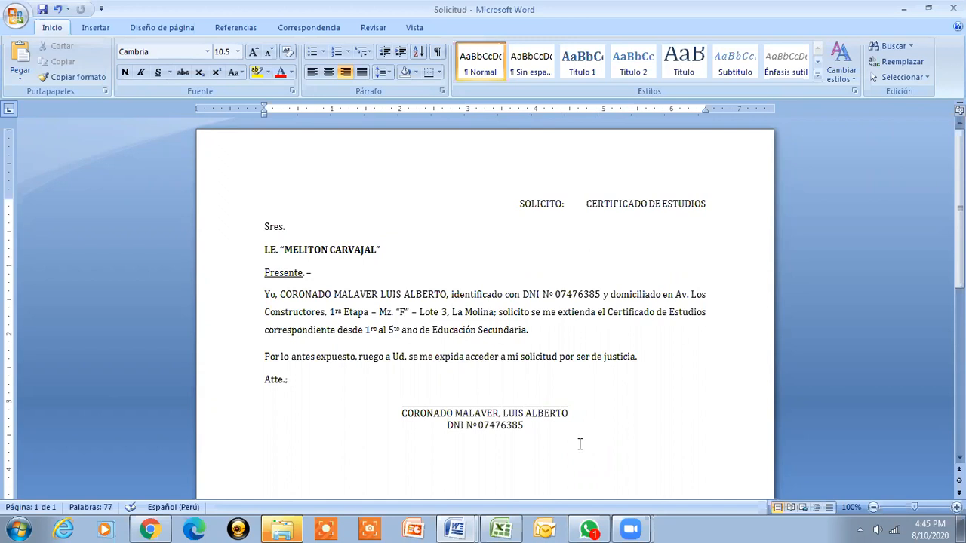
key("ctrl+p")
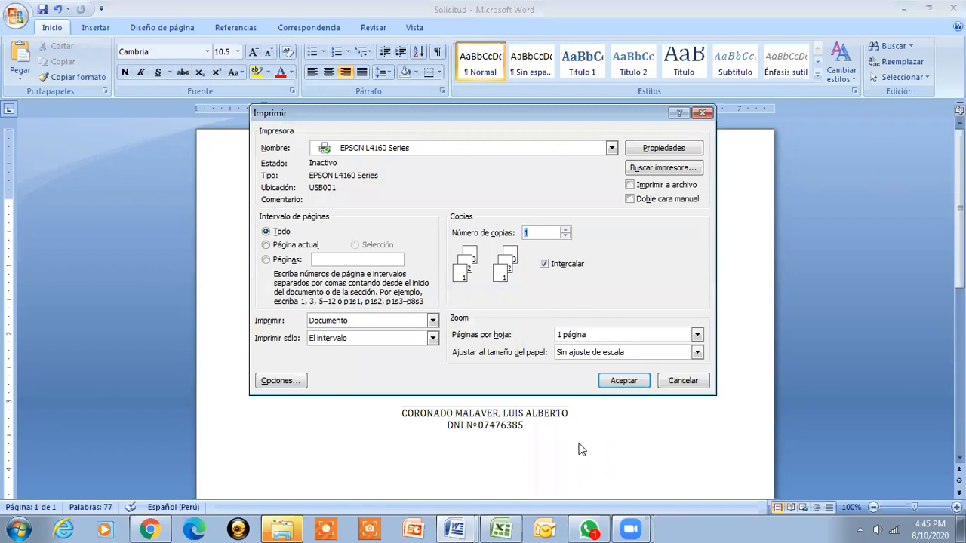
left_click(699, 380)
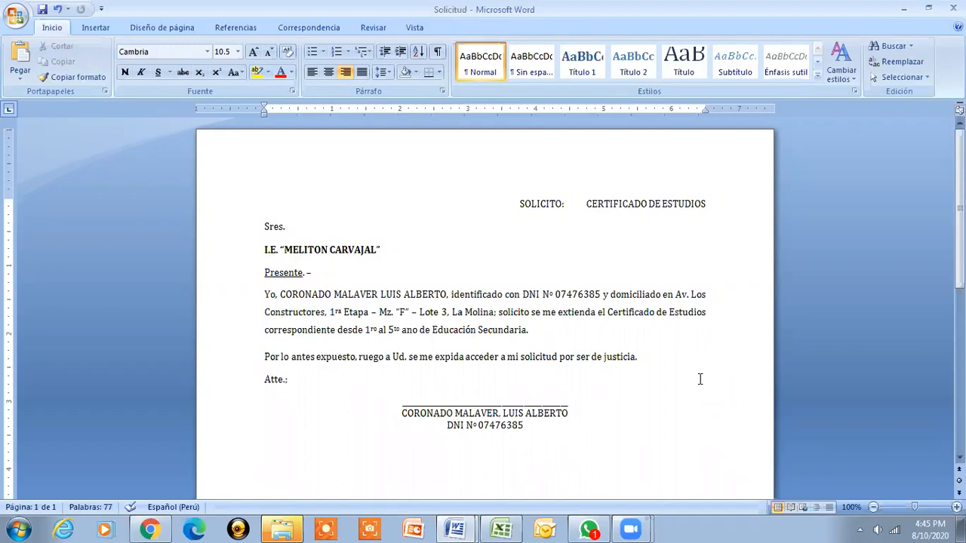
left_click(13, 16)
mouse_move(45, 163)
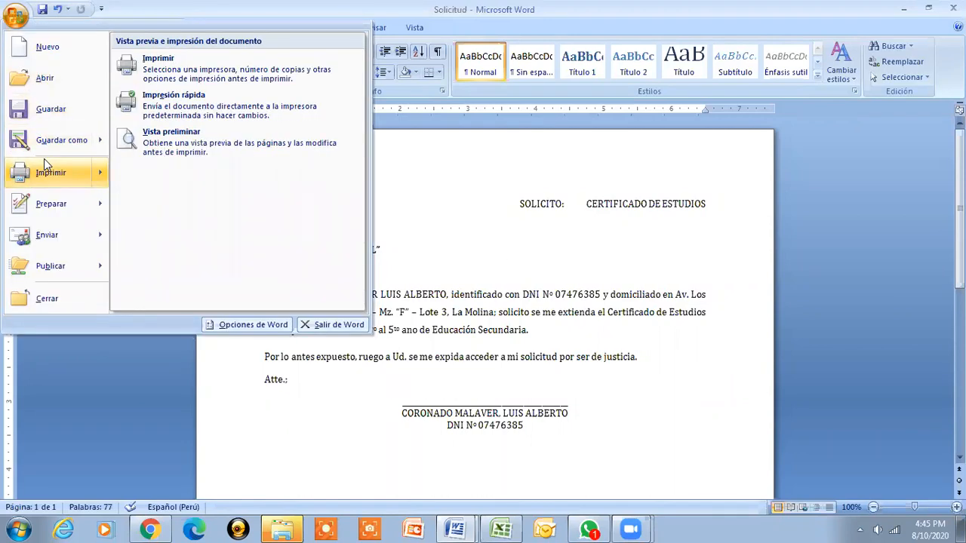
left_click(189, 151)
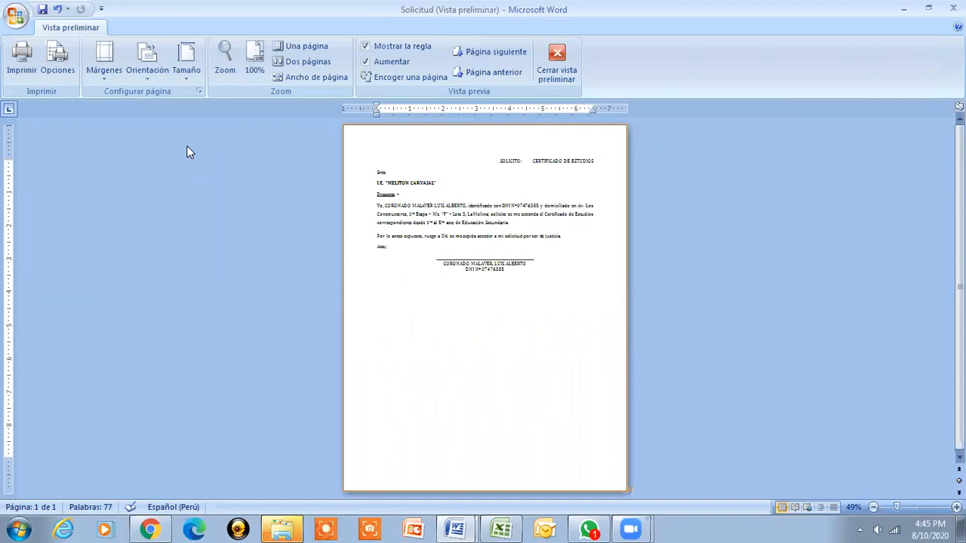
key("Escape")
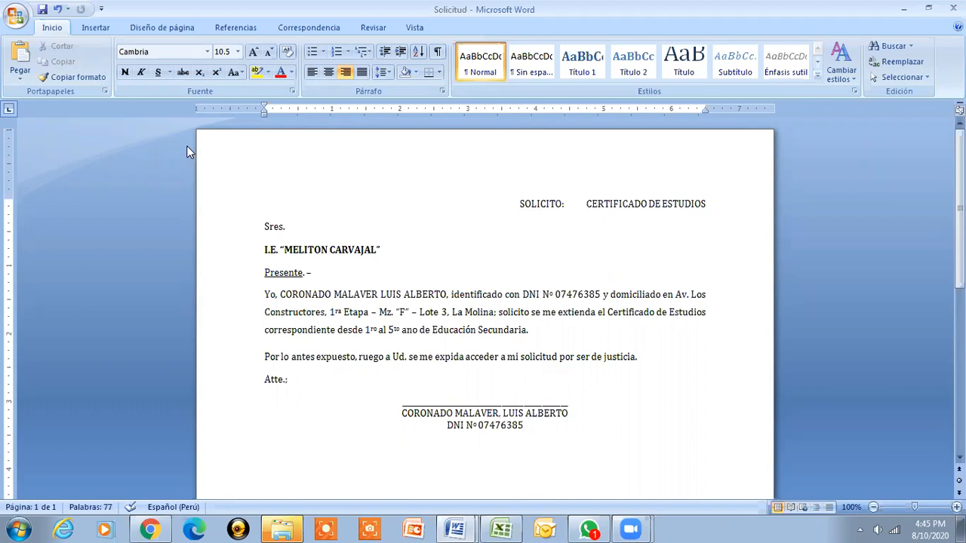
key("F7")
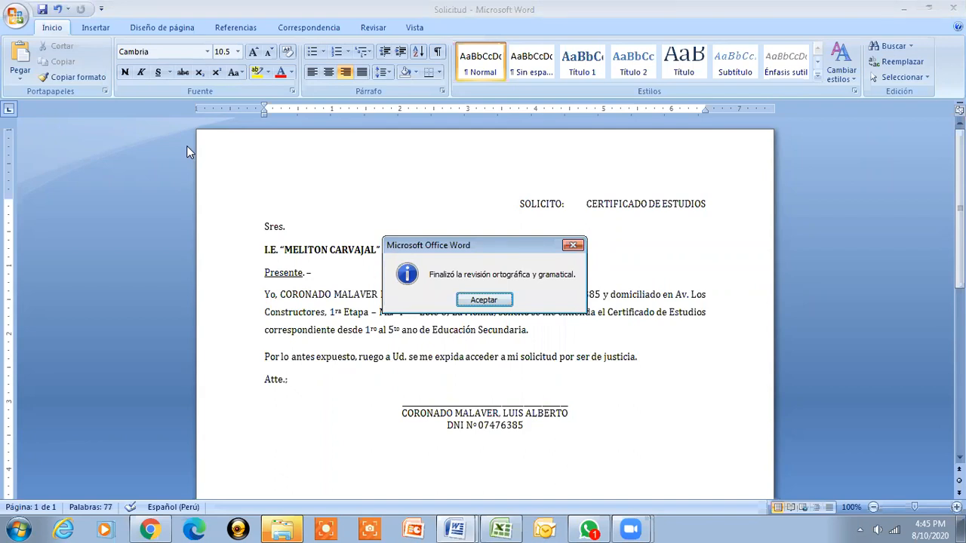
key("Return")
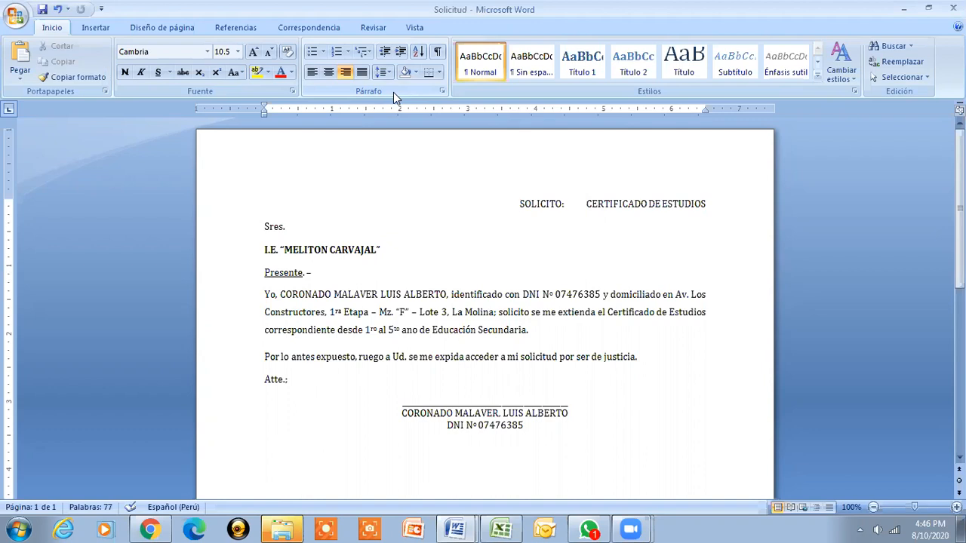
left_click(676, 168)
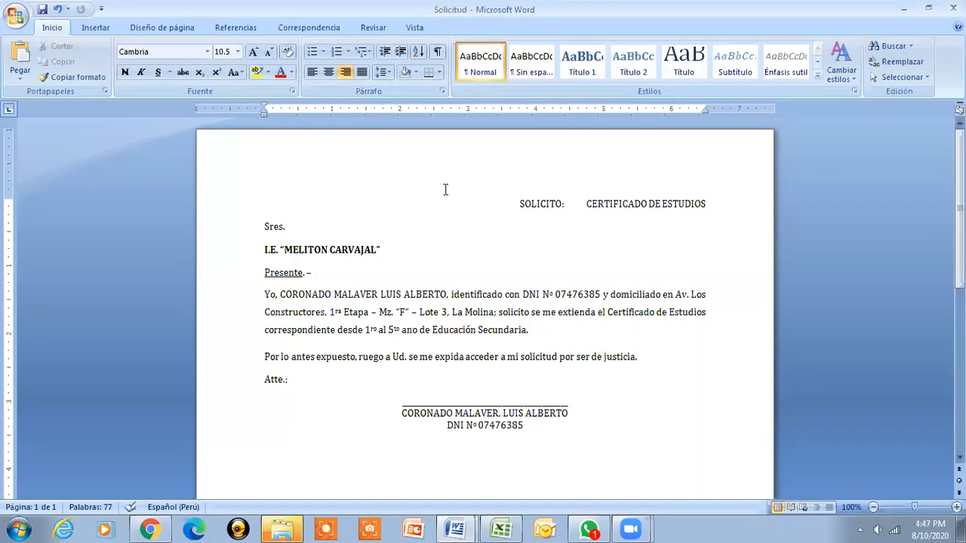
key("alt+space")
key("Down")
key("Down")
key("Down")
key("Down")
key("Down")
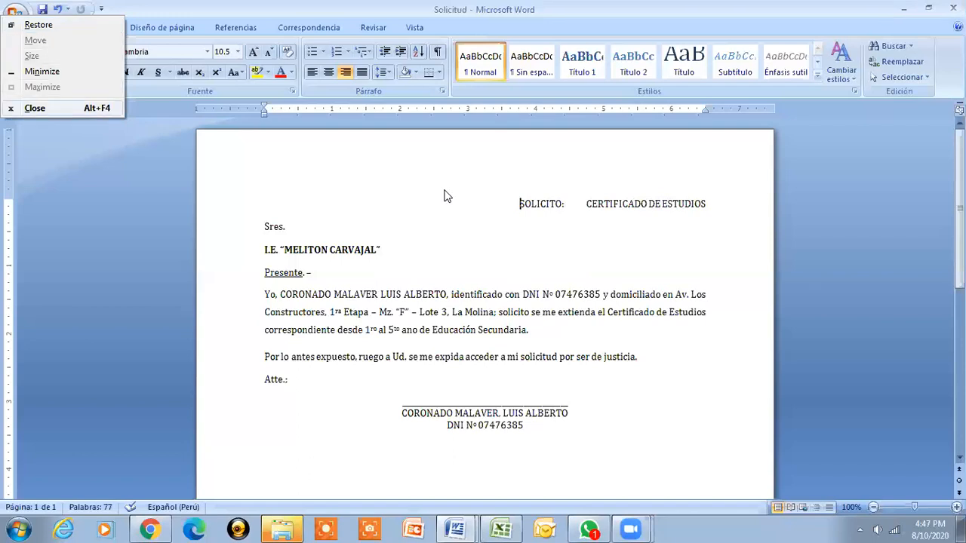
key("Escape")
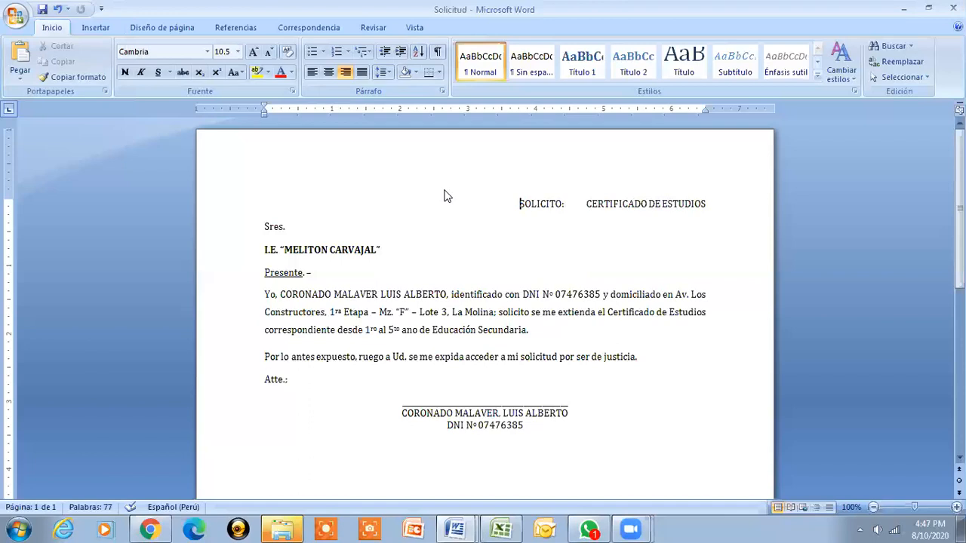
key("alt+space")
Close the Solicitud document, the blank Word window, and the recordings folder window
key("c")
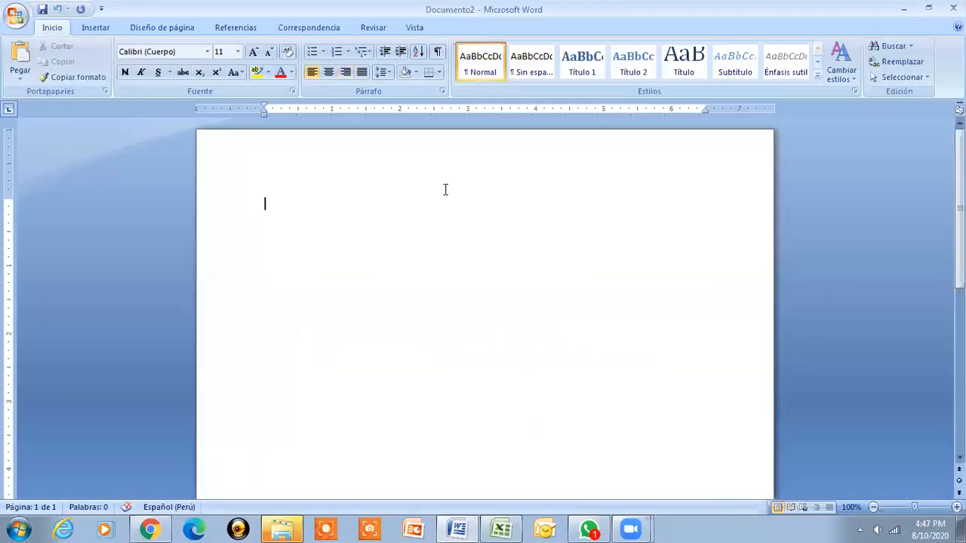
key("alt+space")
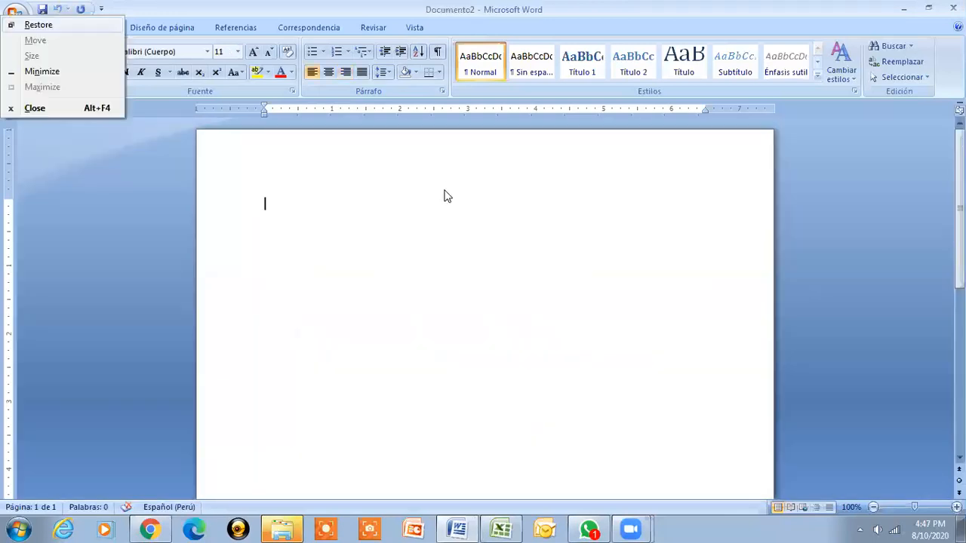
key("c")
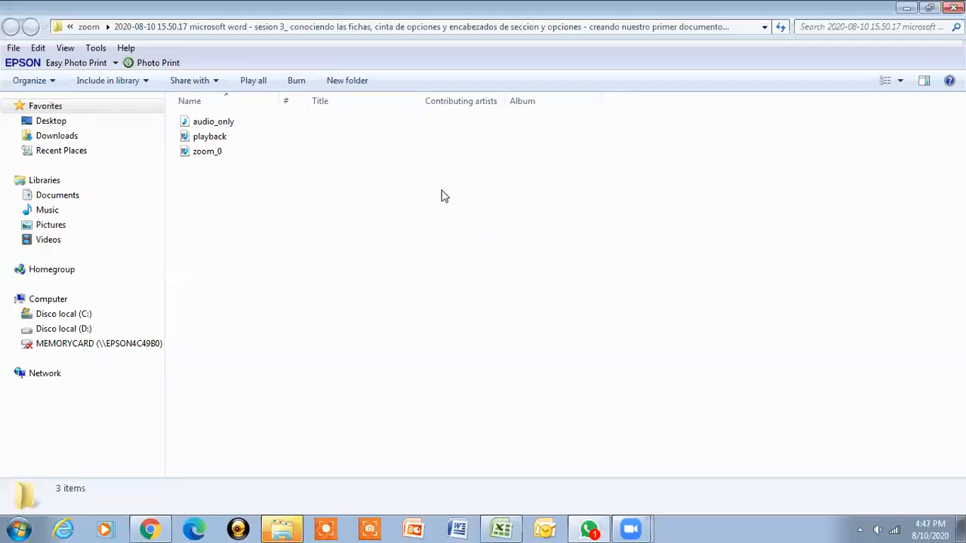
left_click(820, 6)
key("alt+F4")
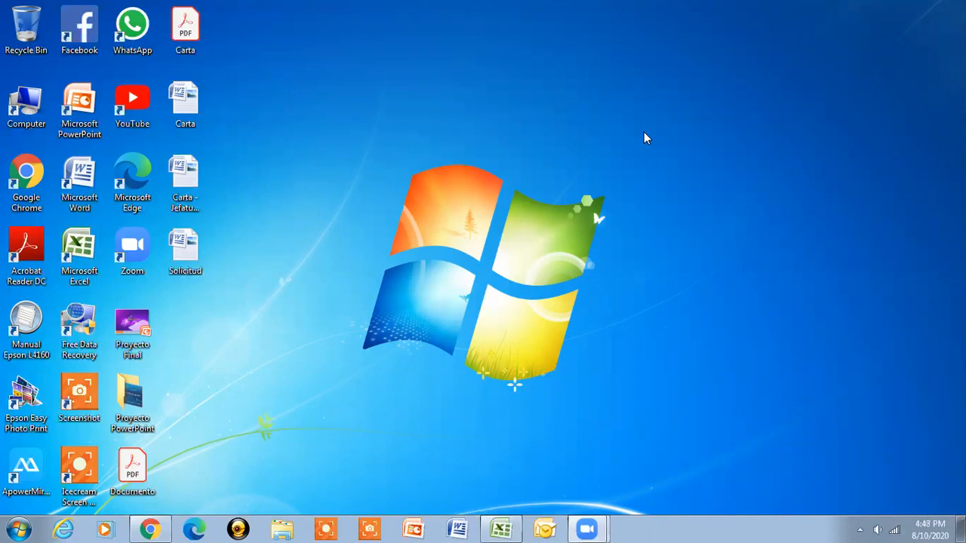
Start Microsoft Word by running winword from the Run box
key("super+r")
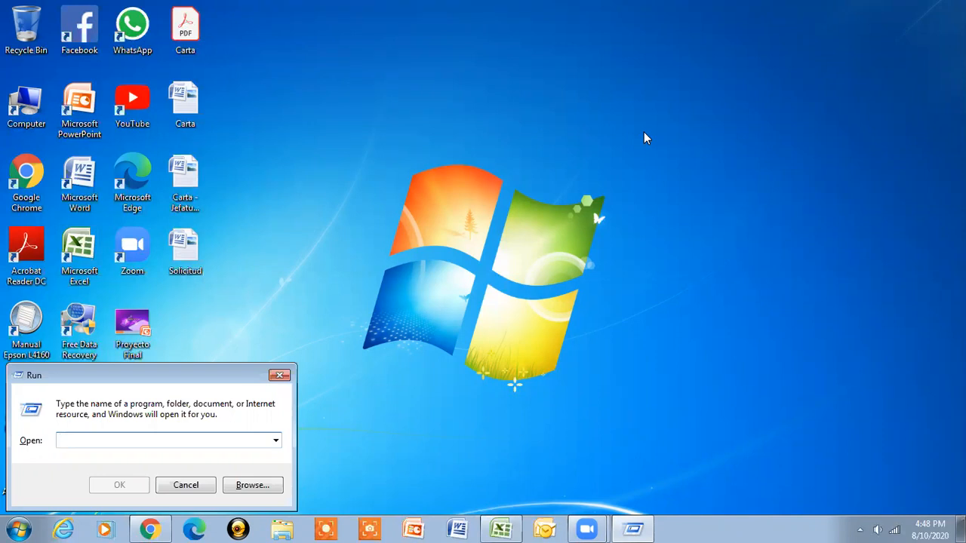
type("winword")
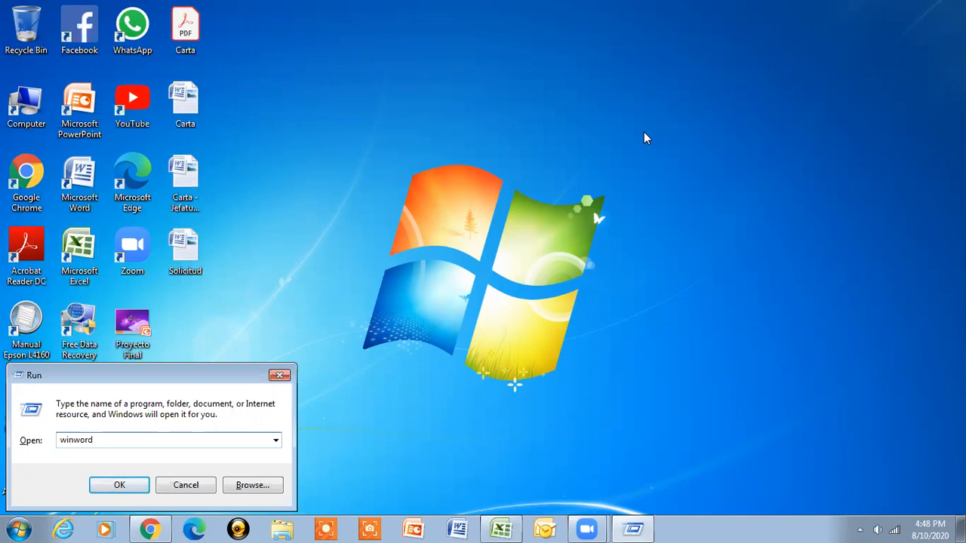
key("Return")
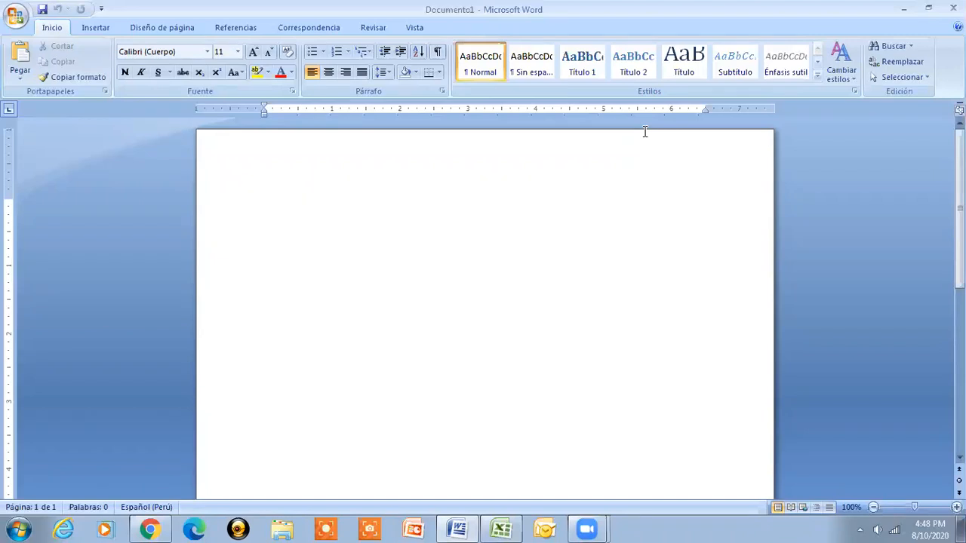
Open the Solicitud file from the Desktop folder in the Abrir dialog
key("ctrl+a")
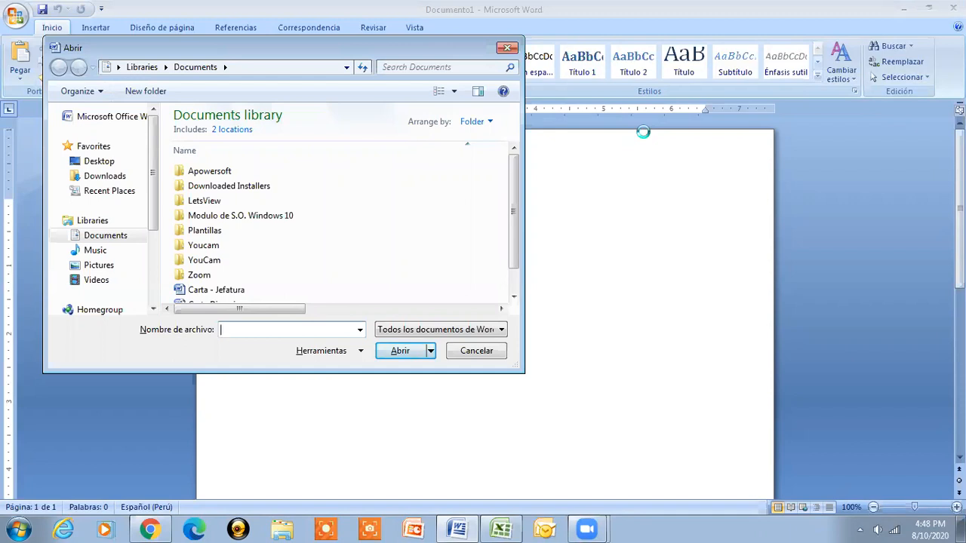
left_click(102, 162)
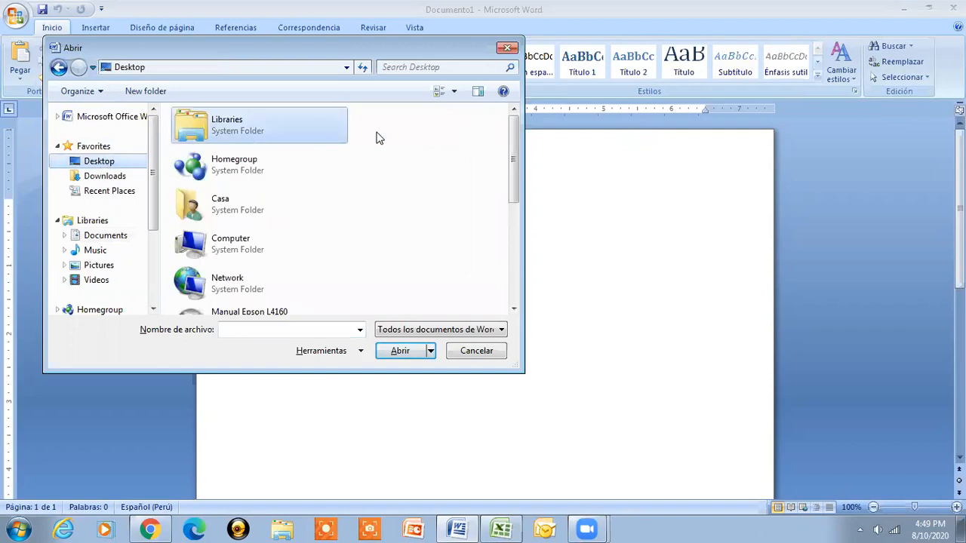
left_click_drag(513, 136, 508, 240)
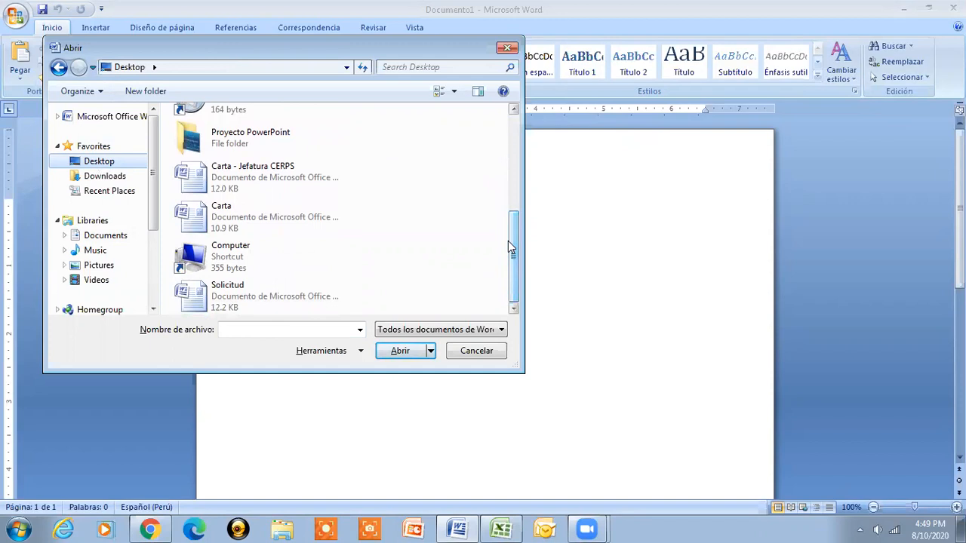
left_click(218, 299)
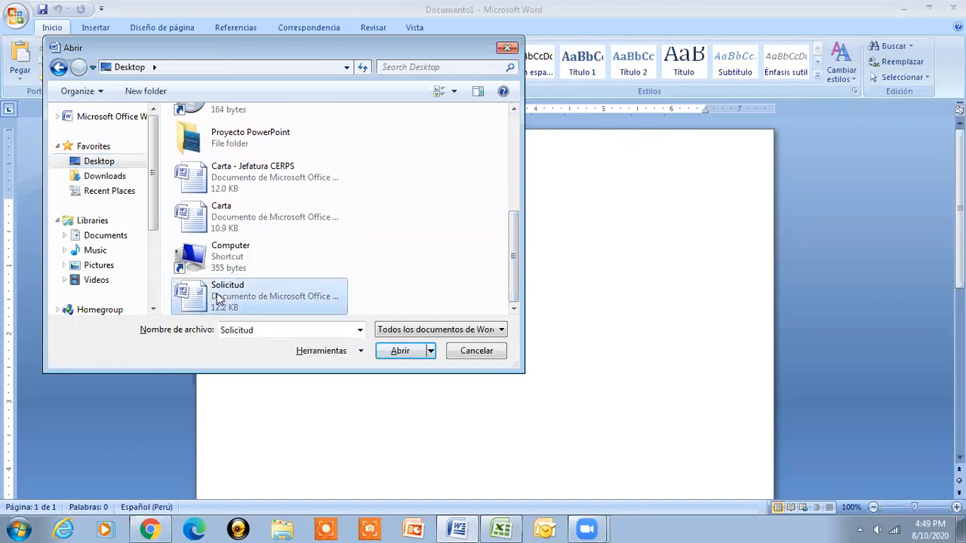
double_click(218, 299)
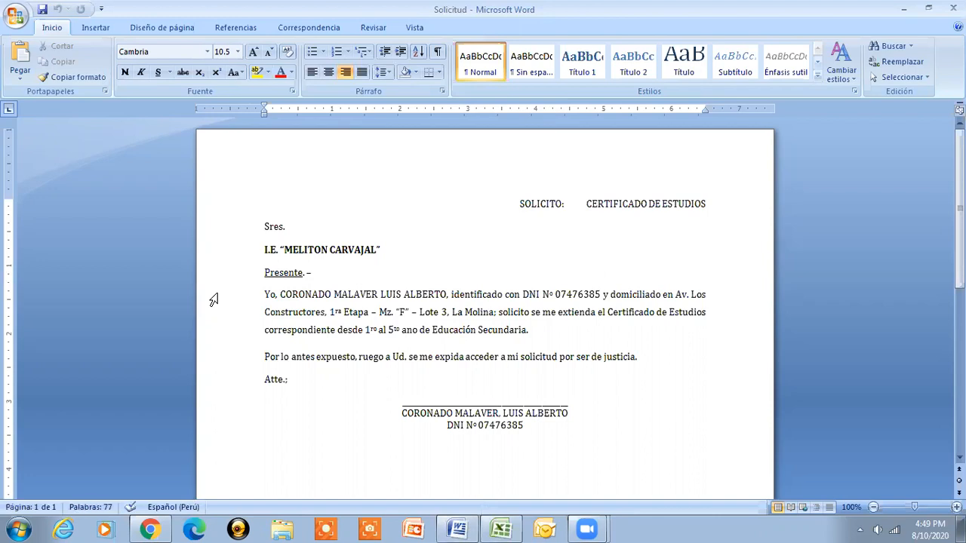
key("Right")
key("Right")
key("Right")
key("Right")
key("Right")
key("Right")
key("Right")
key("Right")
key("Right")
key("Right")
key("Right")
key("Left")
key("shift+End")
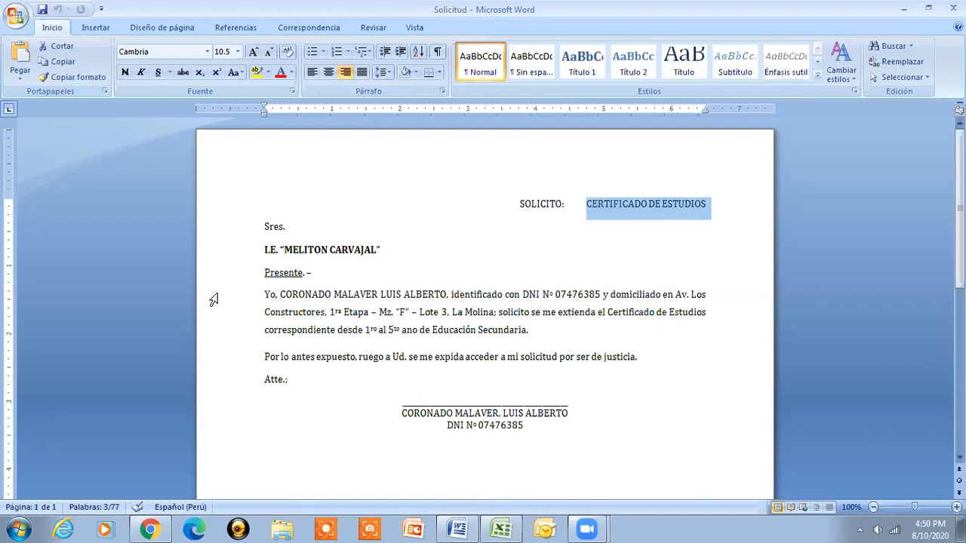
key("ctrl+n")
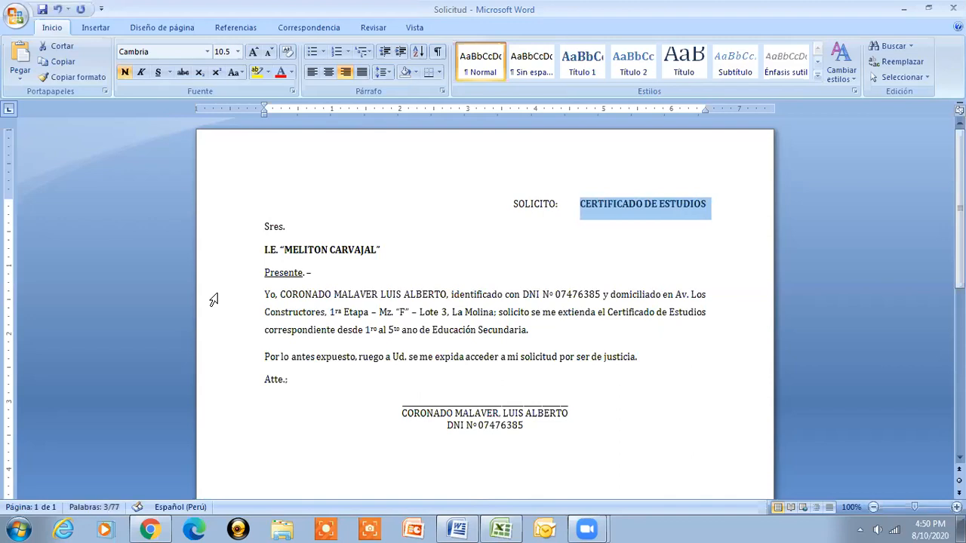
key("End")
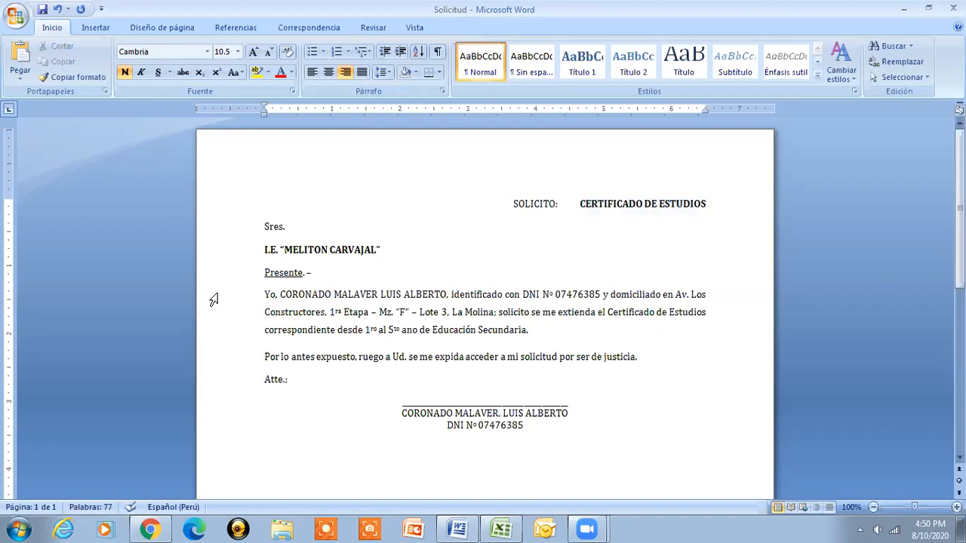
key("ctrl+z")
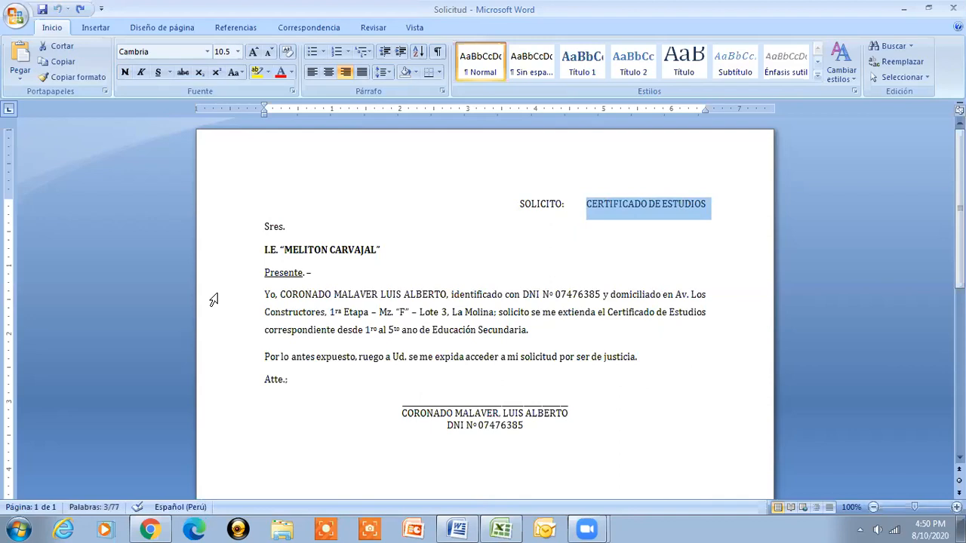
Bold the 'CERTIFICADO DE ESTUDIOS' title beside 'SOLICITO:' with Ctrl+N, then deselect it
left_click(586, 205)
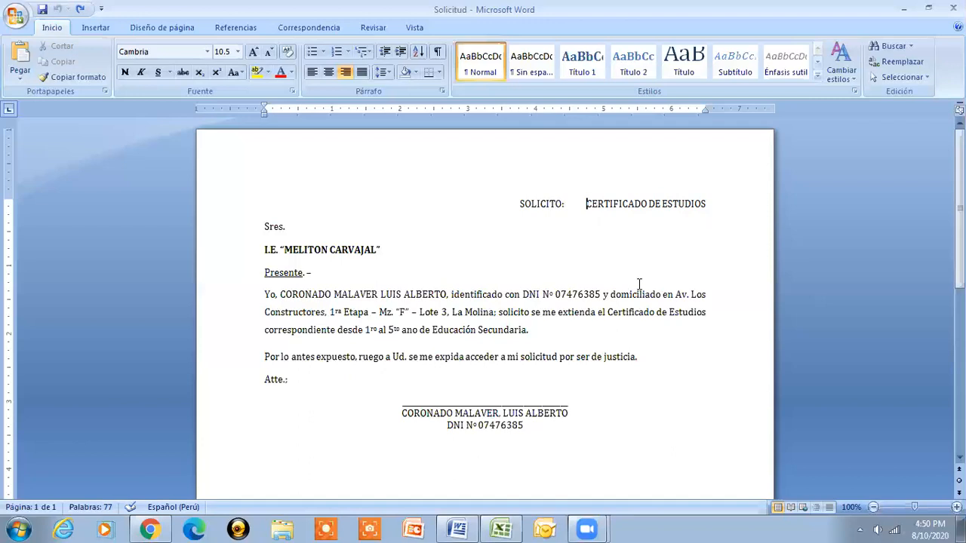
key("shift+End")
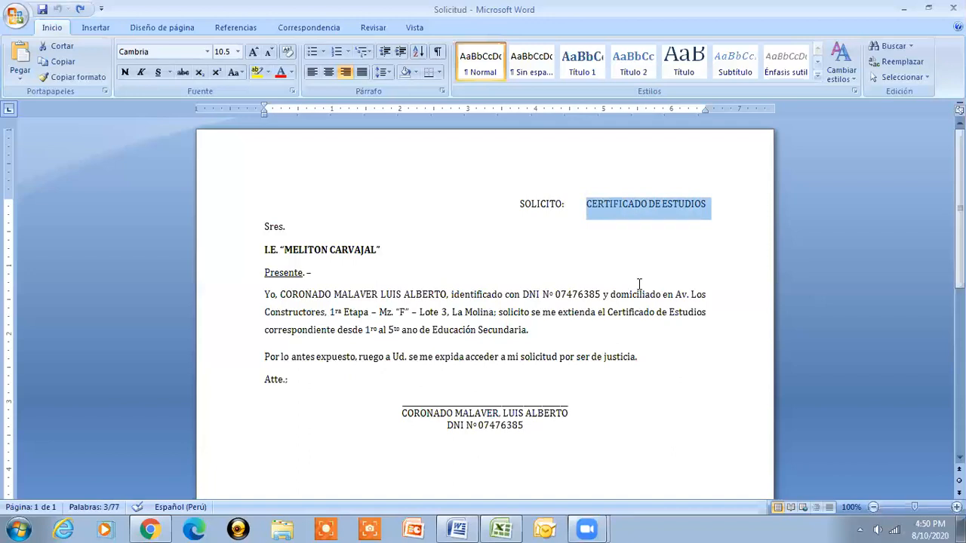
key("ctrl+n")
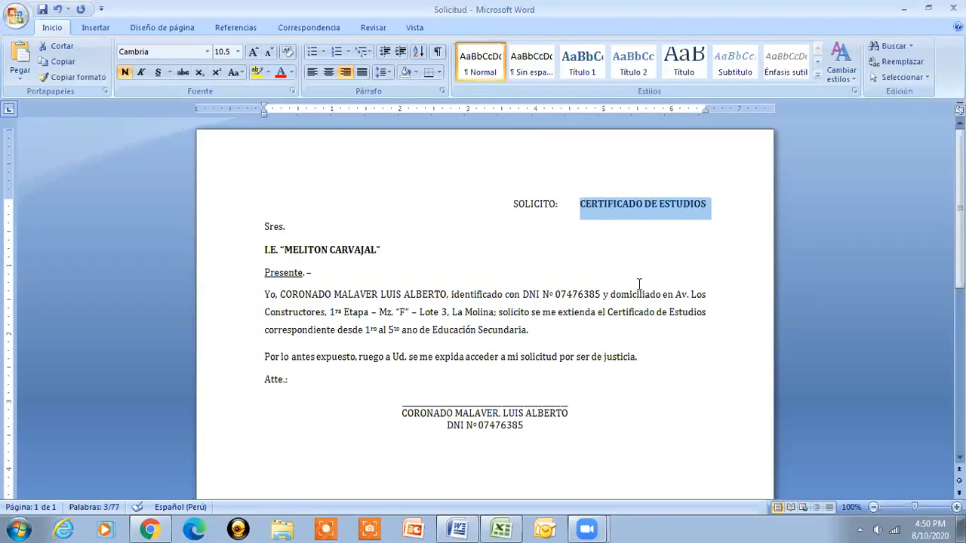
key("Right")
key("Home")
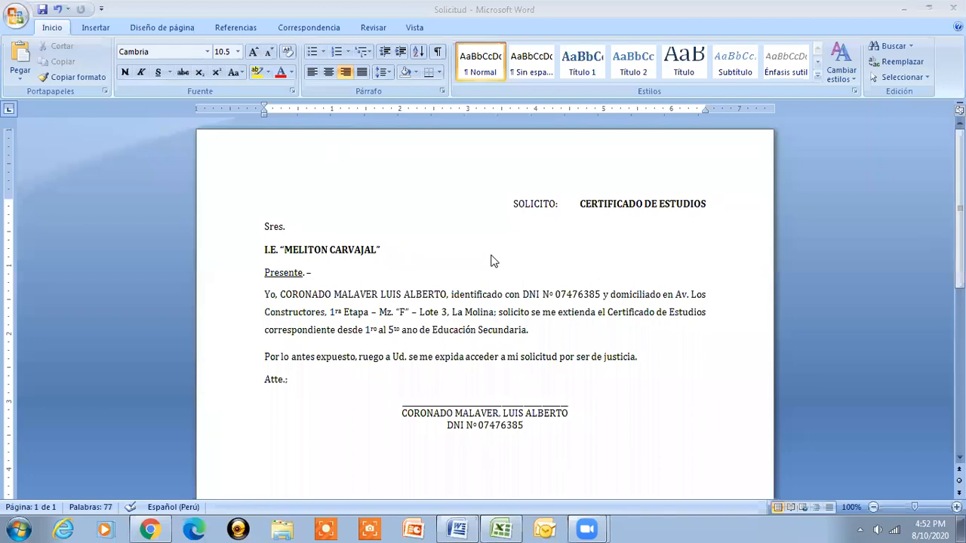
left_click(515, 205)
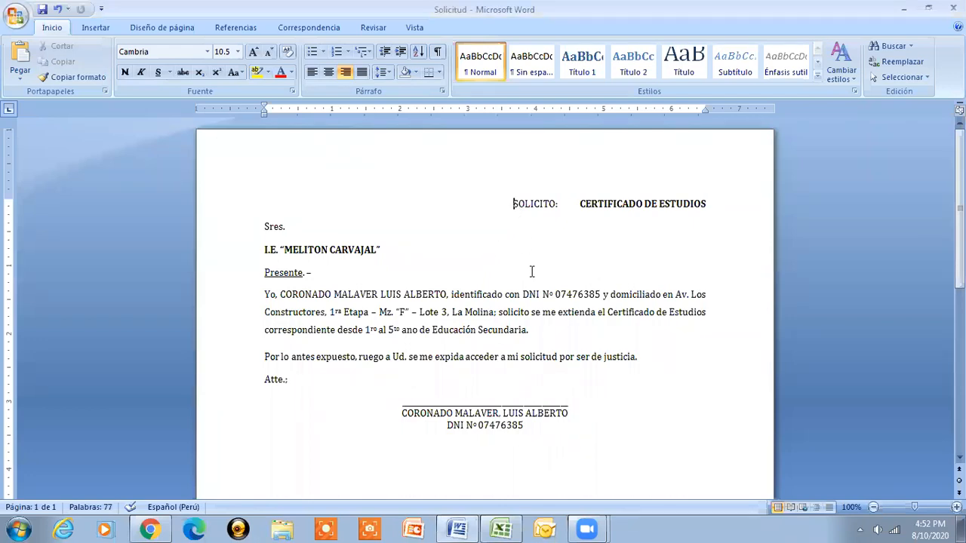